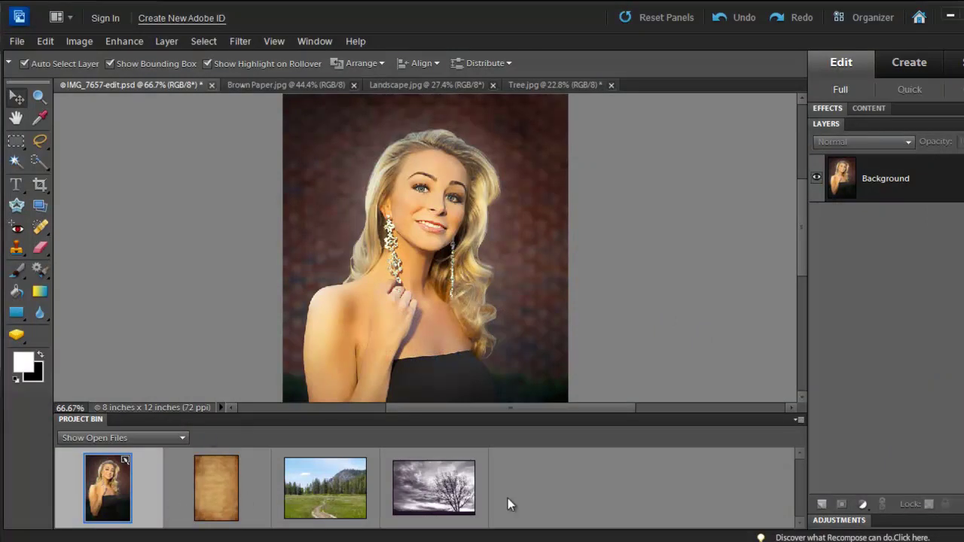
# - Preview the brown paper, landscape and bare tree photos, then return to the portrait
pyautogui.click(232, 480)
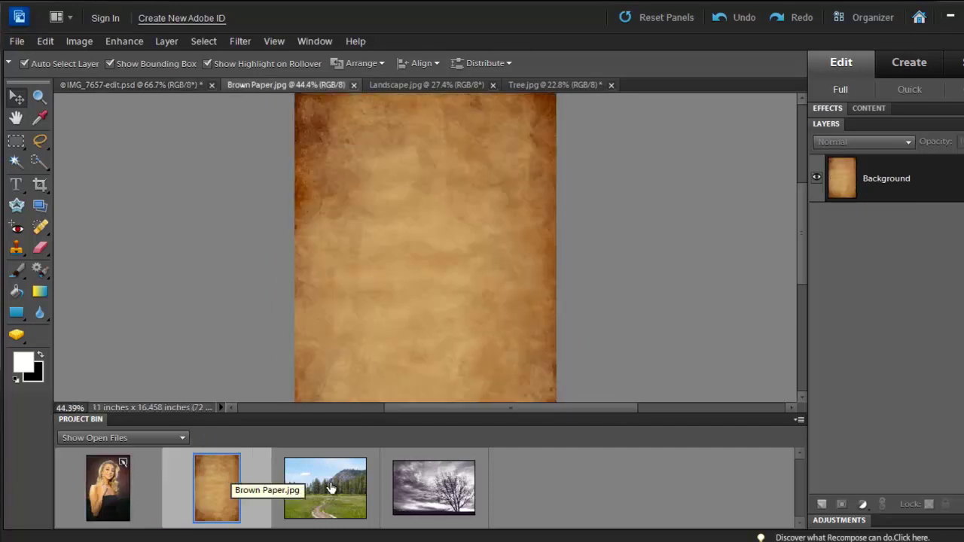
pyautogui.click(331, 488)
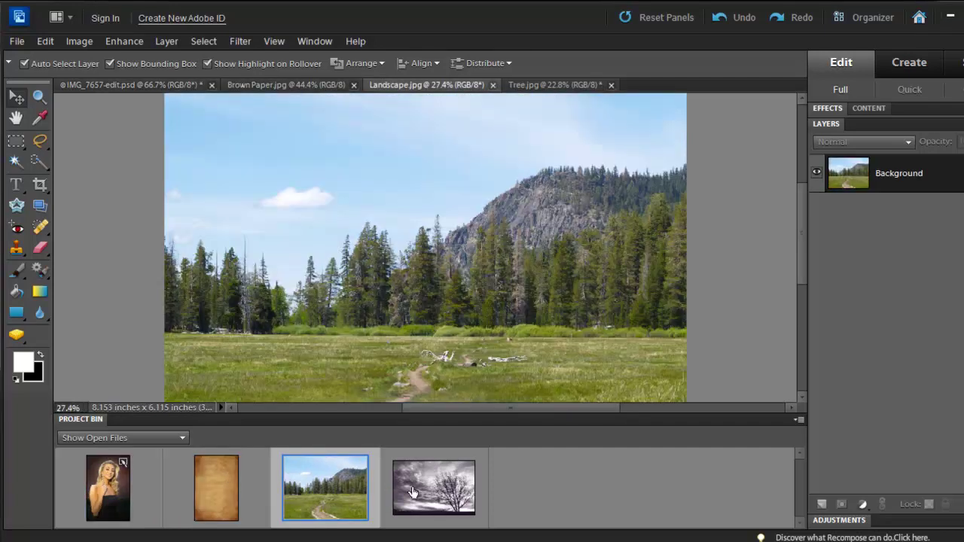
pyautogui.click(430, 488)
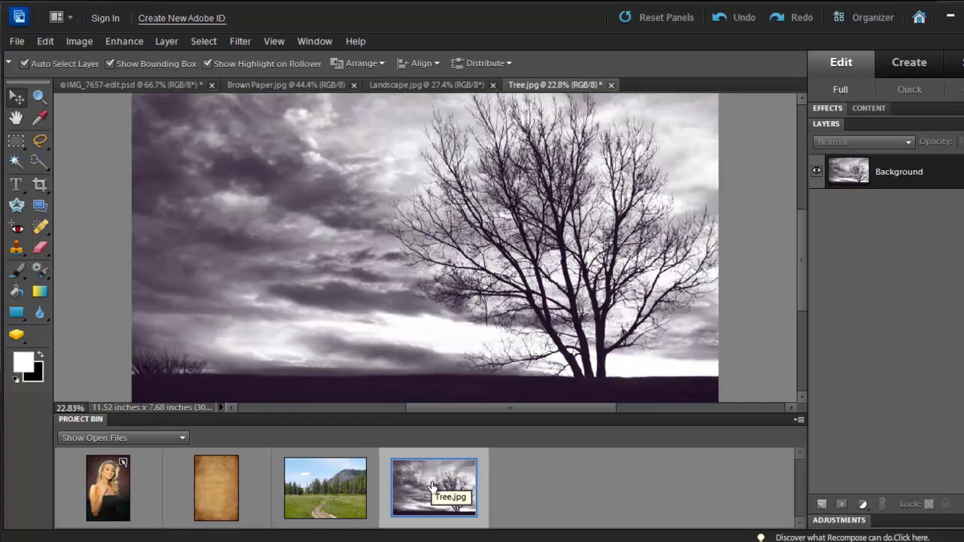
pyautogui.click(327, 497)
pyautogui.click(429, 488)
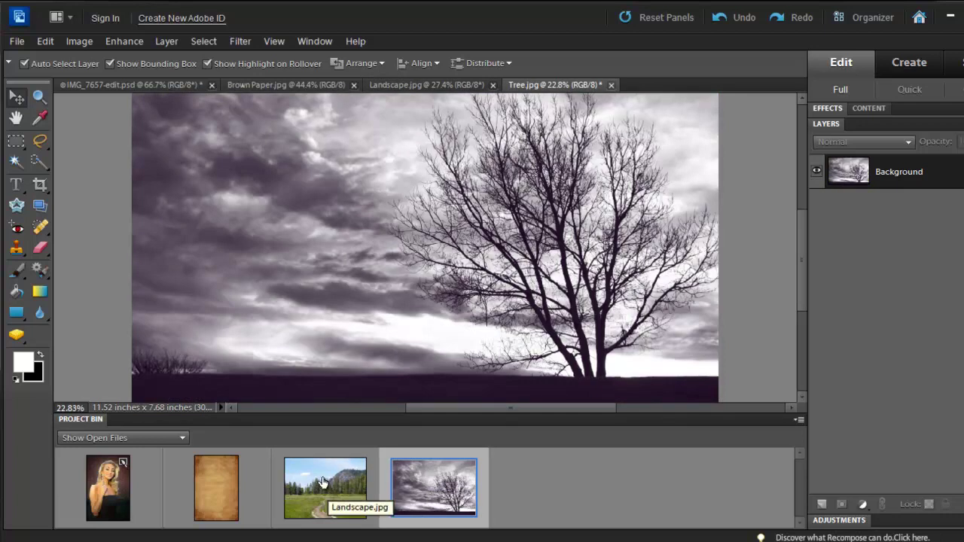
pyautogui.click(107, 489)
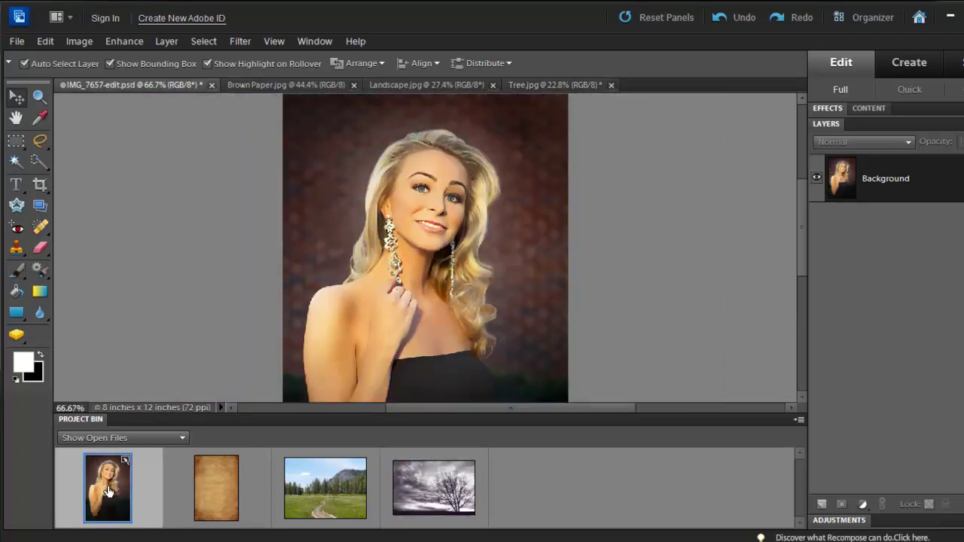
# - Duplicate the portrait layer and preview it in the Scenic Landscape black and white style
pyautogui.hotkey('ctrl', 'j')
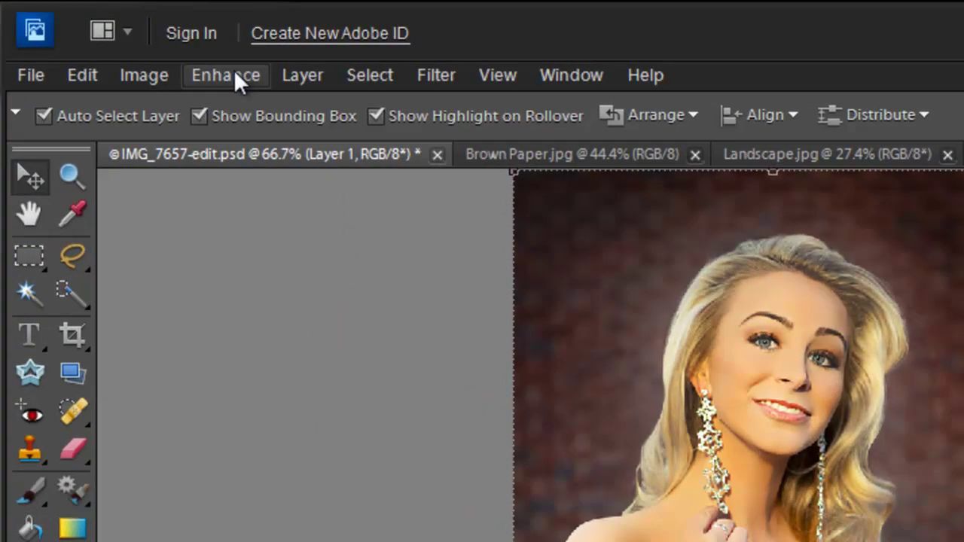
pyautogui.click(233, 73)
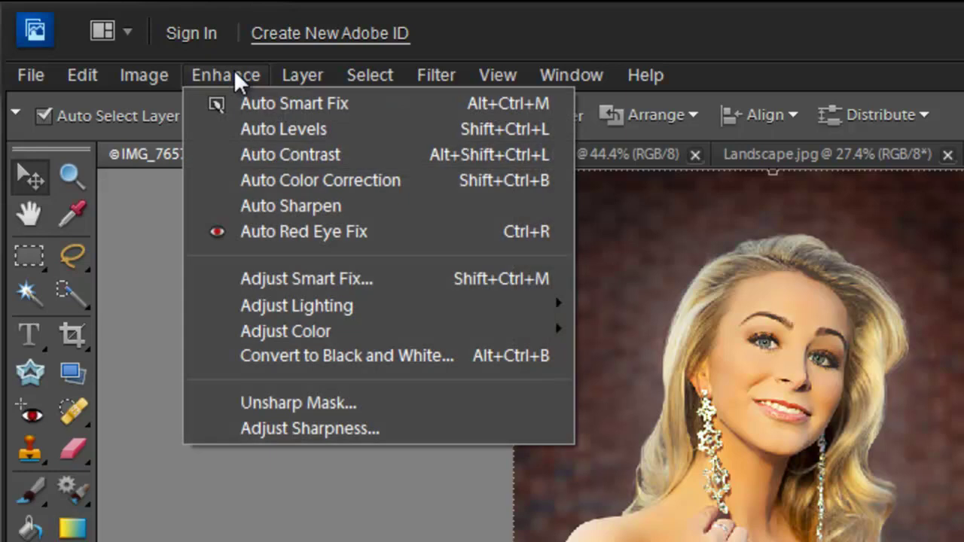
pyautogui.click(352, 354)
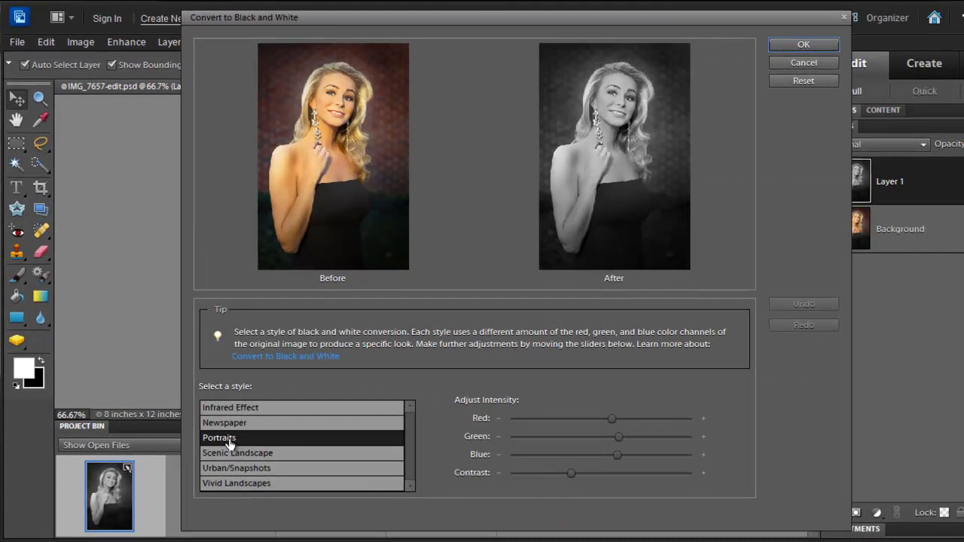
pyautogui.click(224, 455)
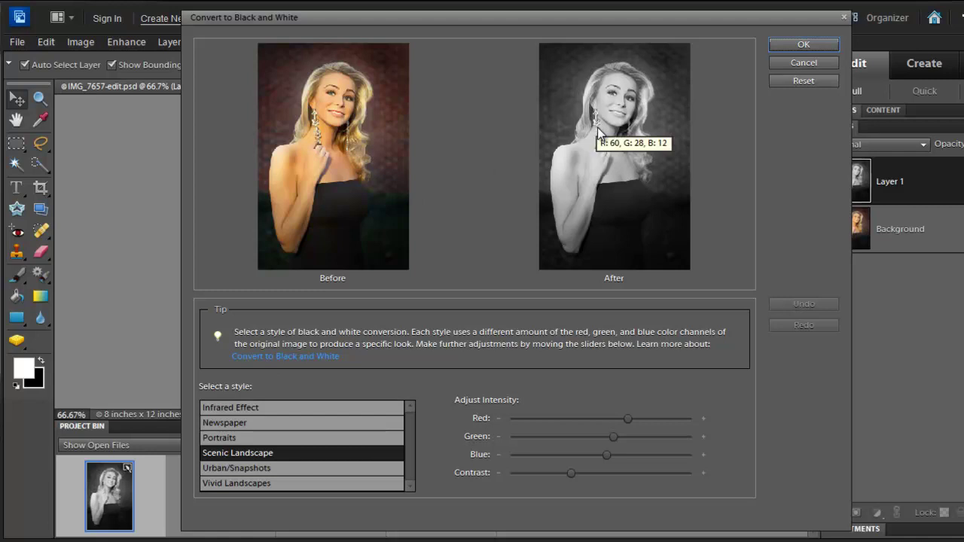
# - Apply the black and white conversion and drop the Brown Paper texture onto the portrait
pyautogui.click(817, 45)
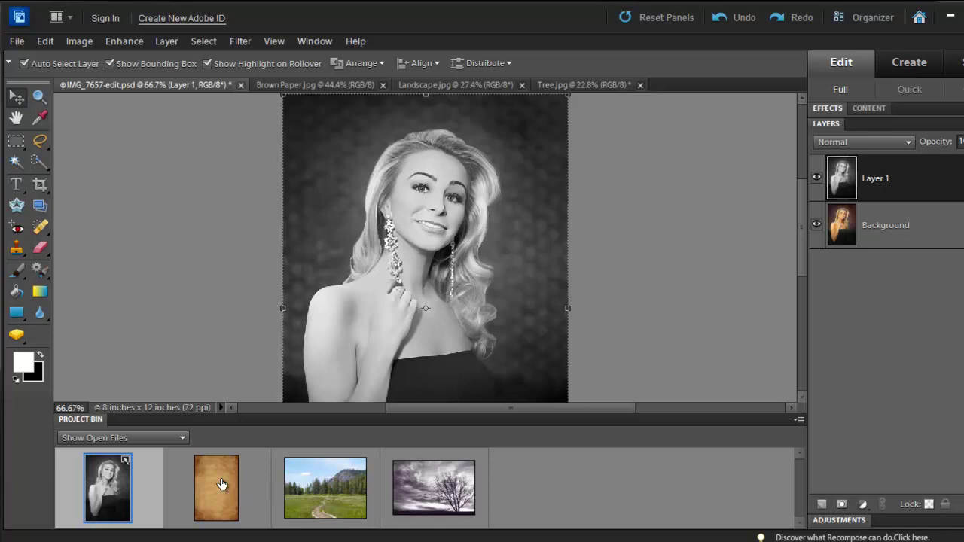
pyautogui.click(221, 484)
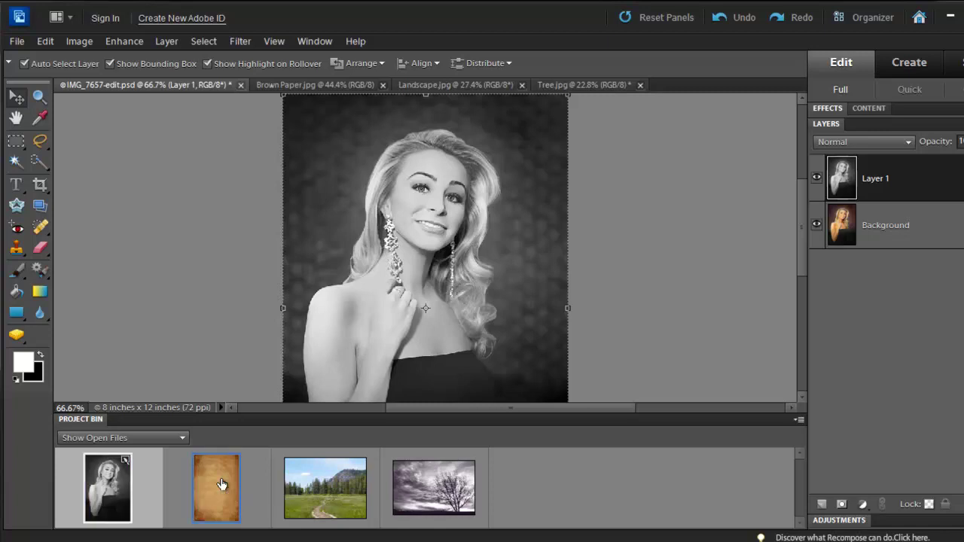
pyautogui.moveTo(222, 482); pyautogui.dragTo(432, 189)
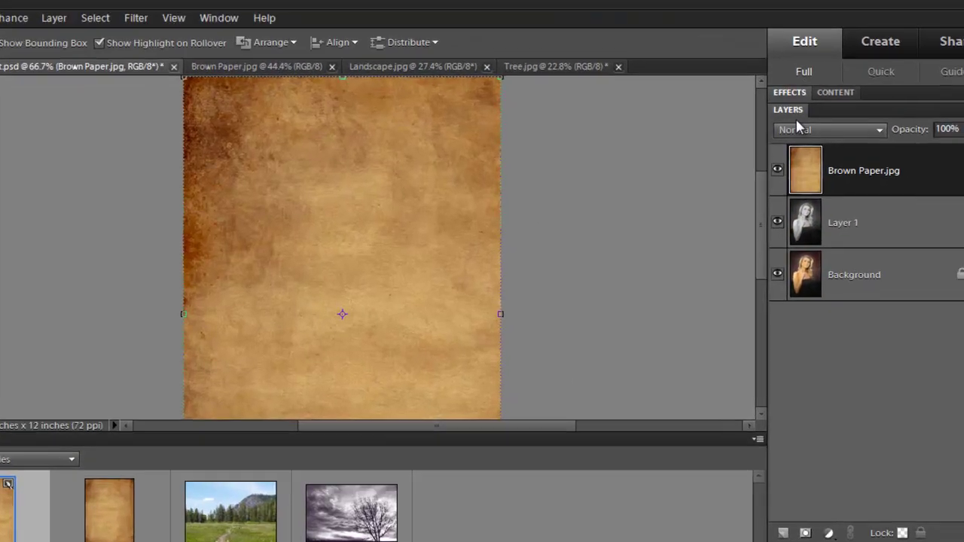
# - Set the brown paper layer's blend mode to Hard Light
pyautogui.click(797, 128)
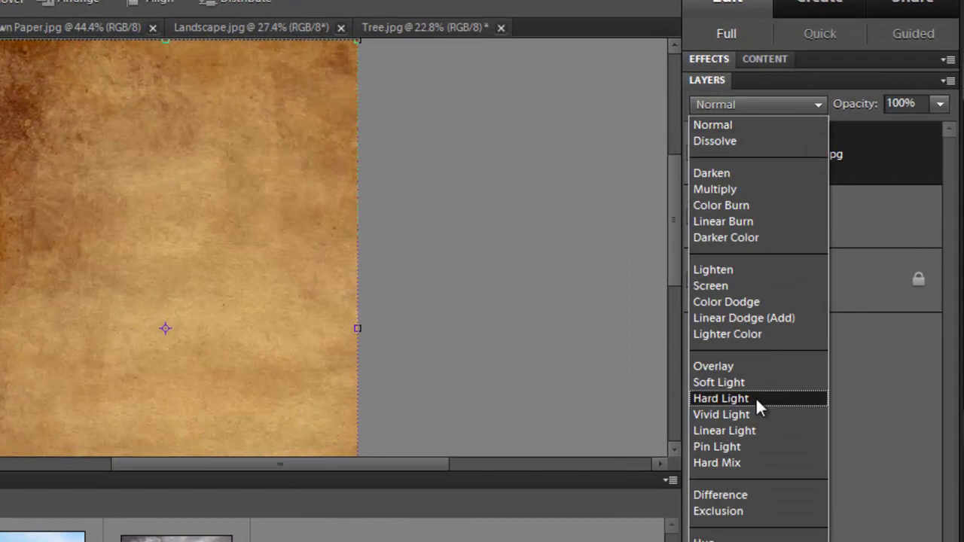
pyautogui.click(755, 397)
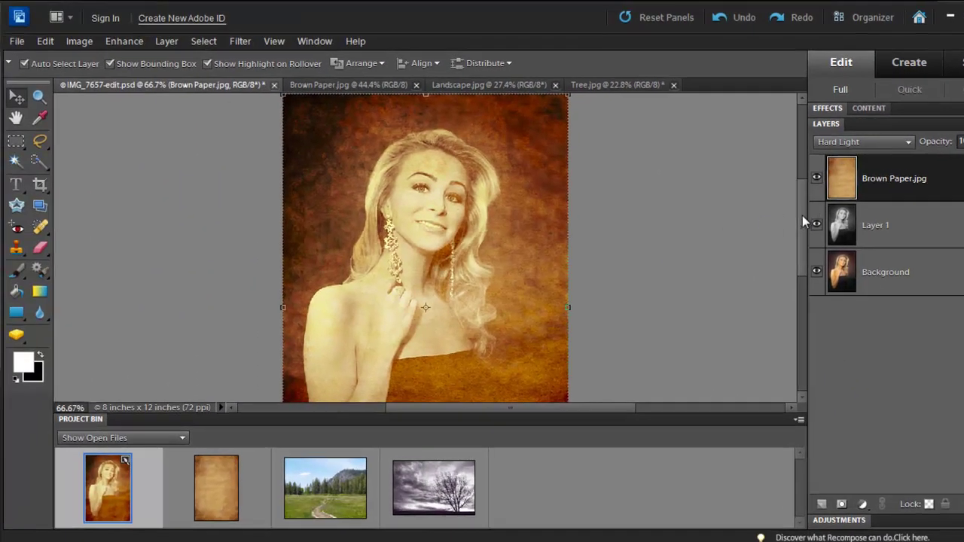
pyautogui.moveTo(801, 217)
pyautogui.mouseDown()
pyautogui.moveTo(804, 277)
pyautogui.moveTo(791, 193)
pyautogui.moveTo(800, 243)
pyautogui.moveTo(800, 218)
pyautogui.mouseUp()
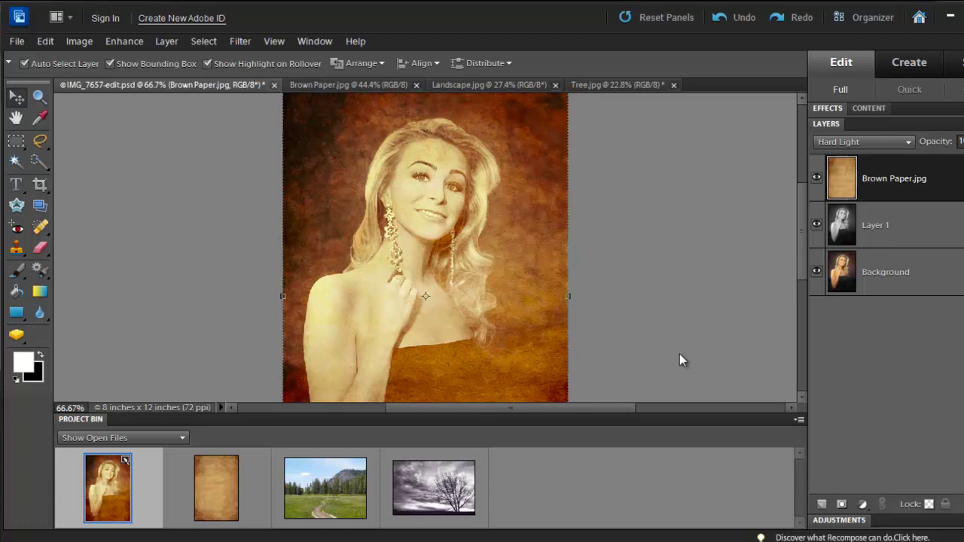
# - Add the bare tree photo as a new layer blended in Multiply mode
pyautogui.click(442, 502)
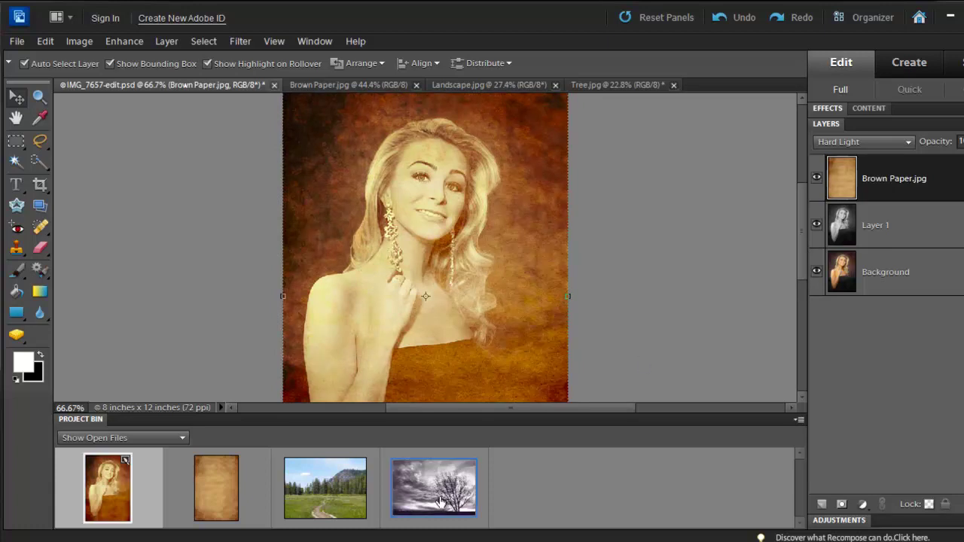
pyautogui.moveTo(441, 503); pyautogui.dragTo(424, 239)
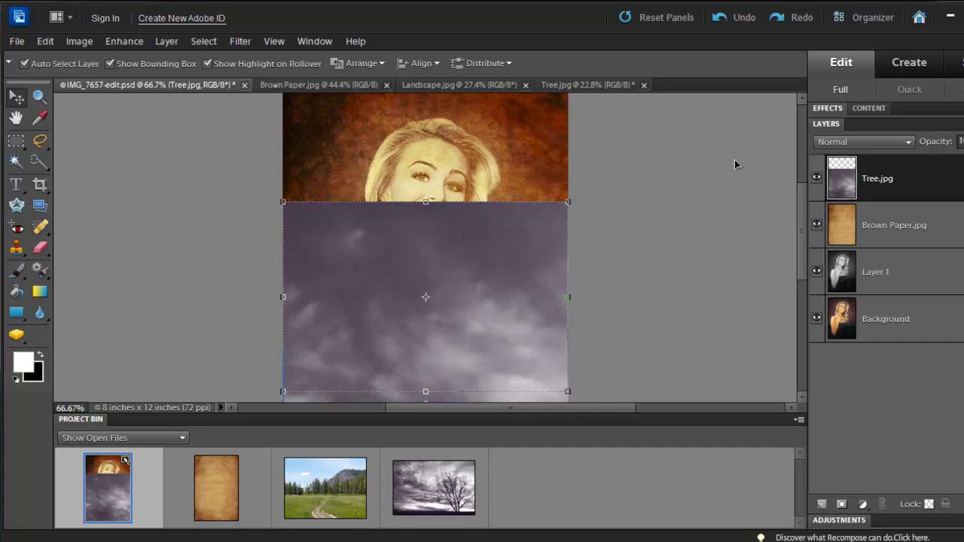
pyautogui.click(873, 144)
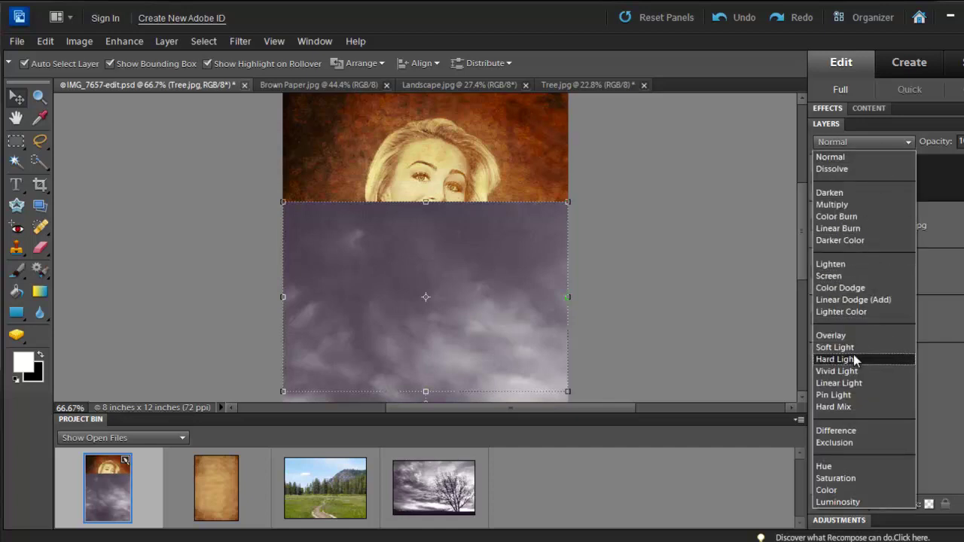
pyautogui.click(852, 205)
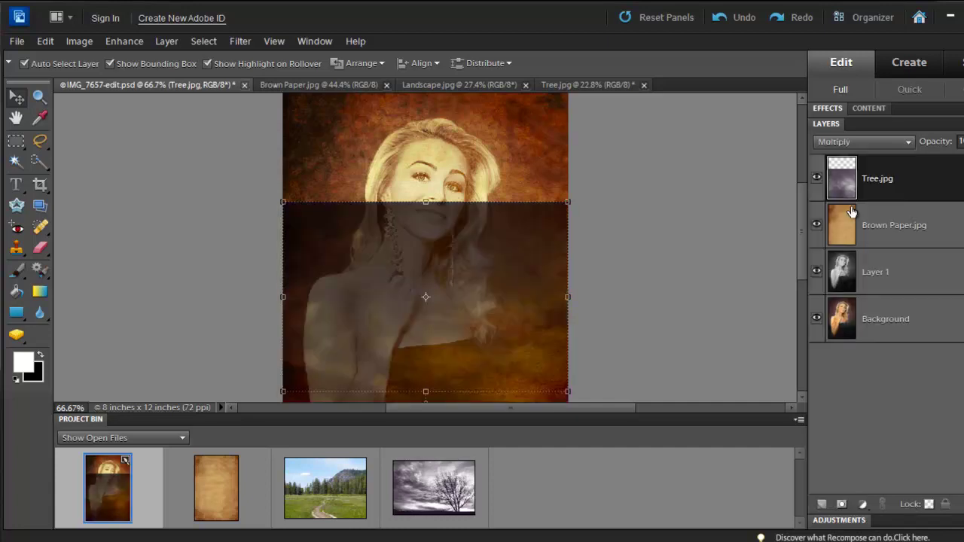
# - Free Transform the tree layer, scaling it to about 39.4% across the portrait
pyautogui.hotkey('ctrl', 't')
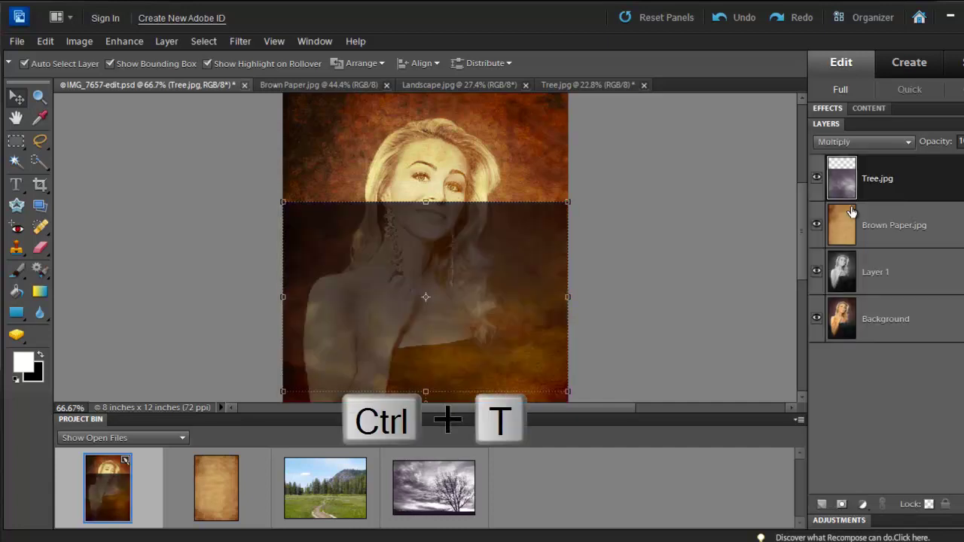
pyautogui.click(432, 213)
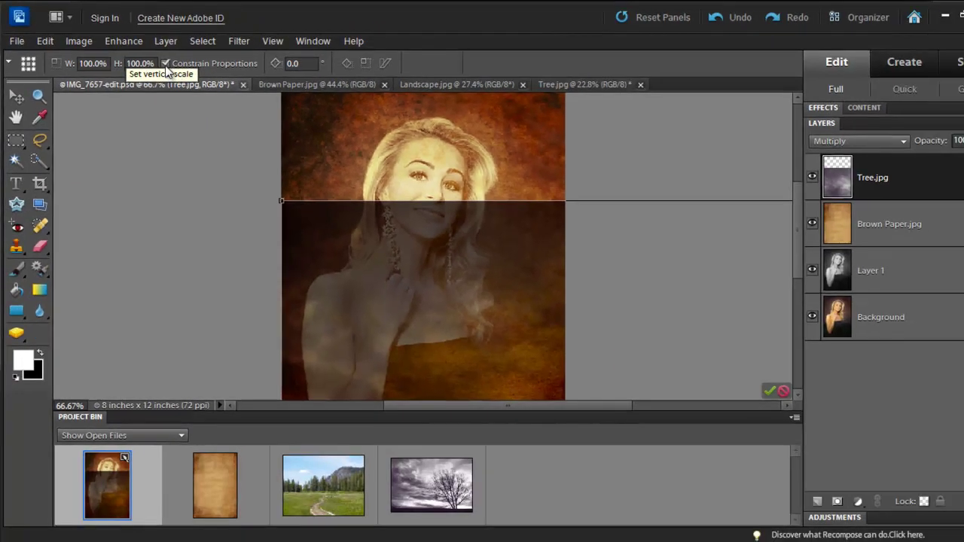
pyautogui.moveTo(281, 199); pyautogui.dragTo(382, 274)
pyautogui.moveTo(796, 228); pyautogui.dragTo(792, 281)
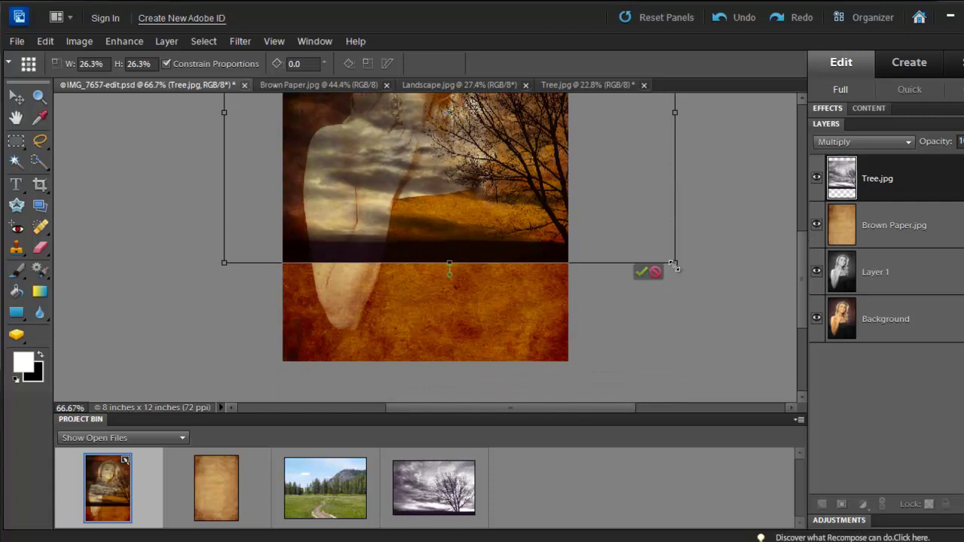
pyautogui.moveTo(673, 265); pyautogui.dragTo(789, 354)
pyautogui.scroll(5, 451, 226)
pyautogui.moveTo(187, 191); pyautogui.dragTo(111, 134)
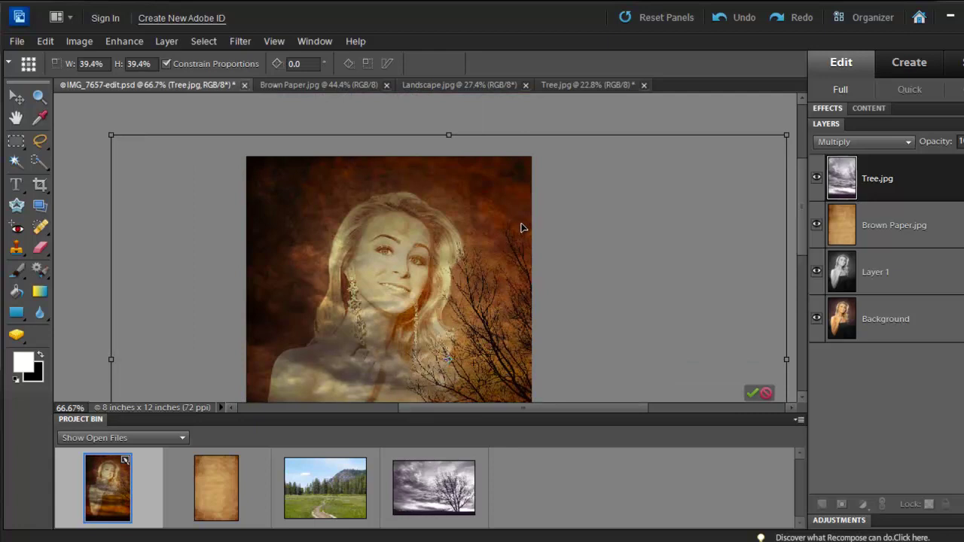
# - Commit the tree resize and collapse the Project Bin to enlarge the canvas
pyautogui.click(752, 393)
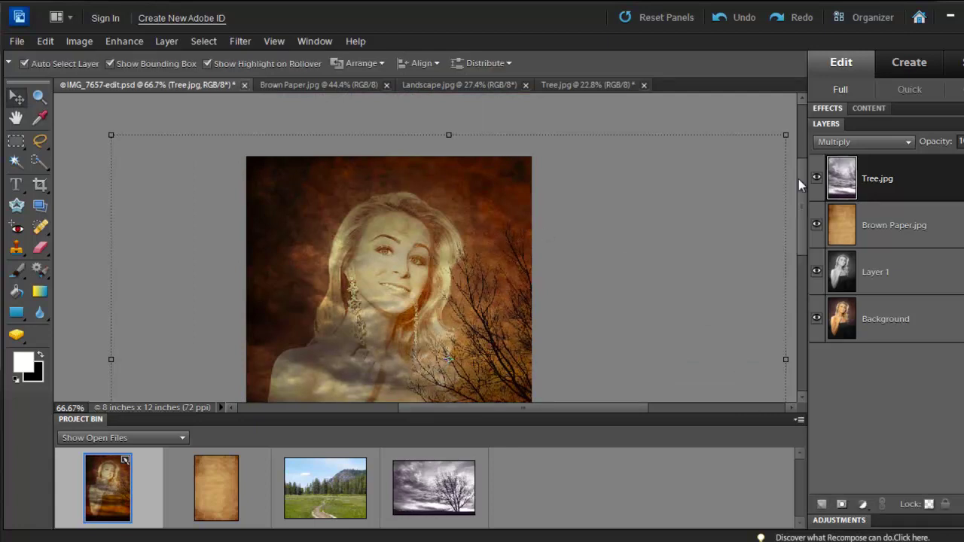
pyautogui.click(85, 419)
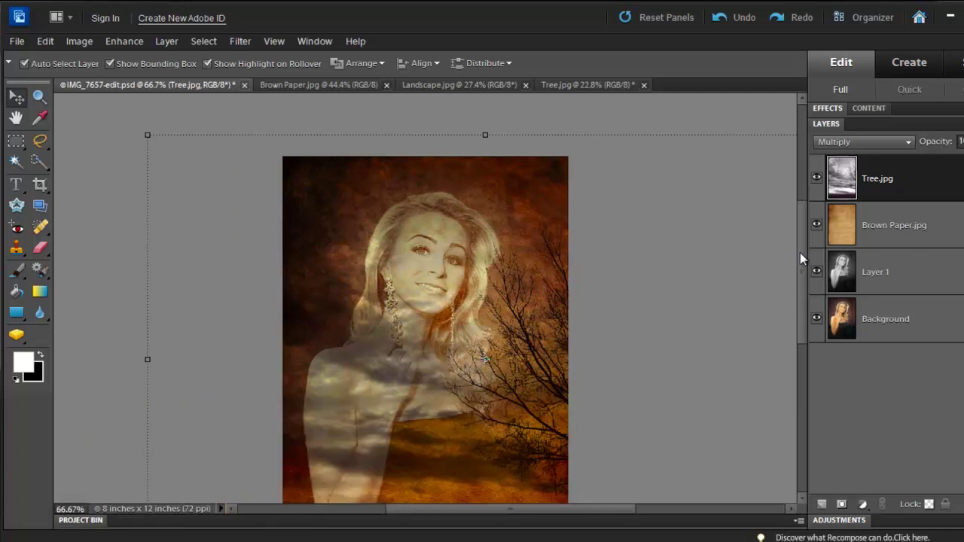
pyautogui.moveTo(799, 252); pyautogui.dragTo(795, 276)
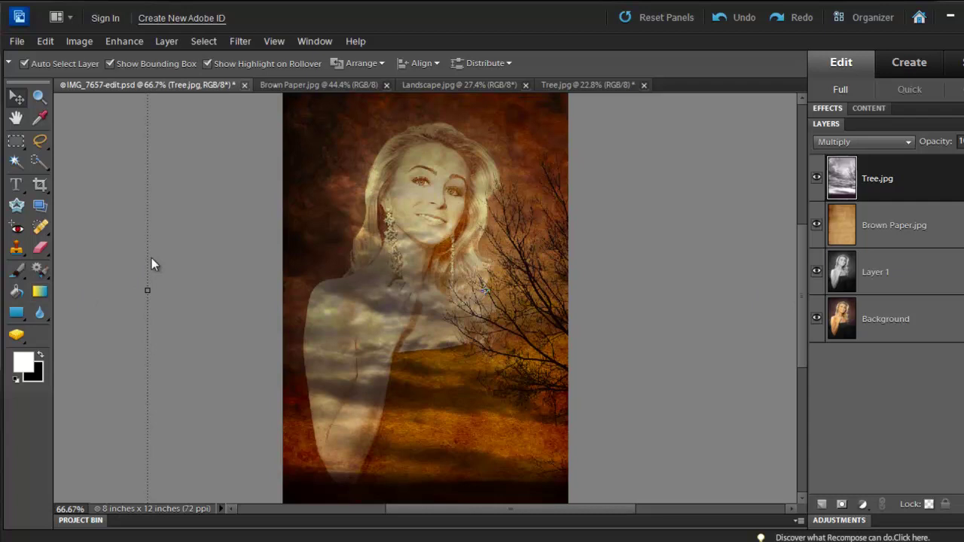
# - Set up the standard Eraser with a soft 300 px brush at reduced opacity
pyautogui.press('e')
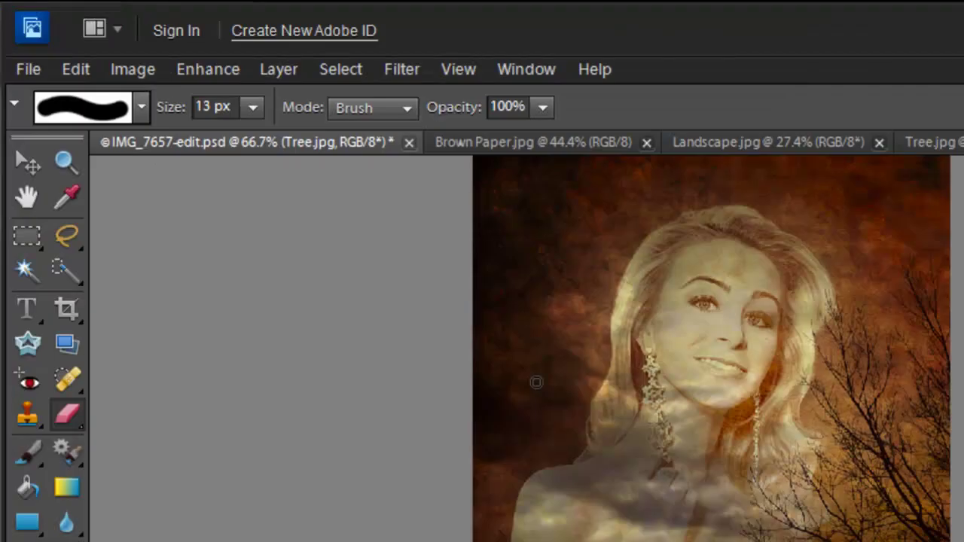
pyautogui.click(63, 415)
pyautogui.click(134, 422)
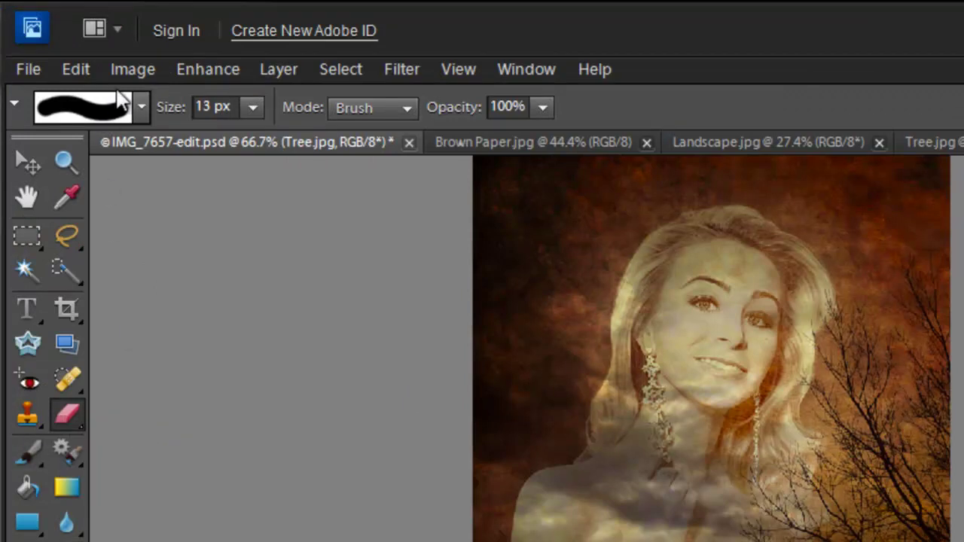
pyautogui.click(141, 107)
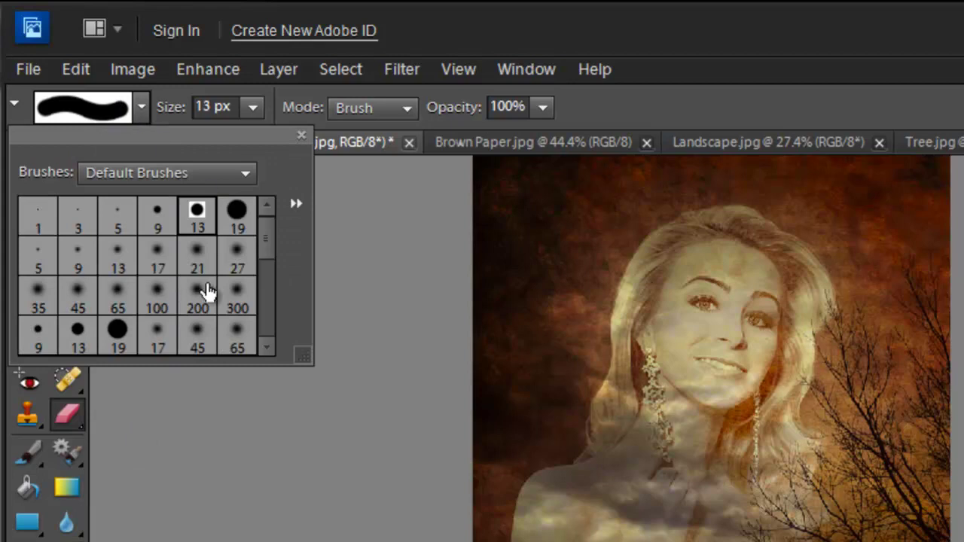
pyautogui.click(235, 298)
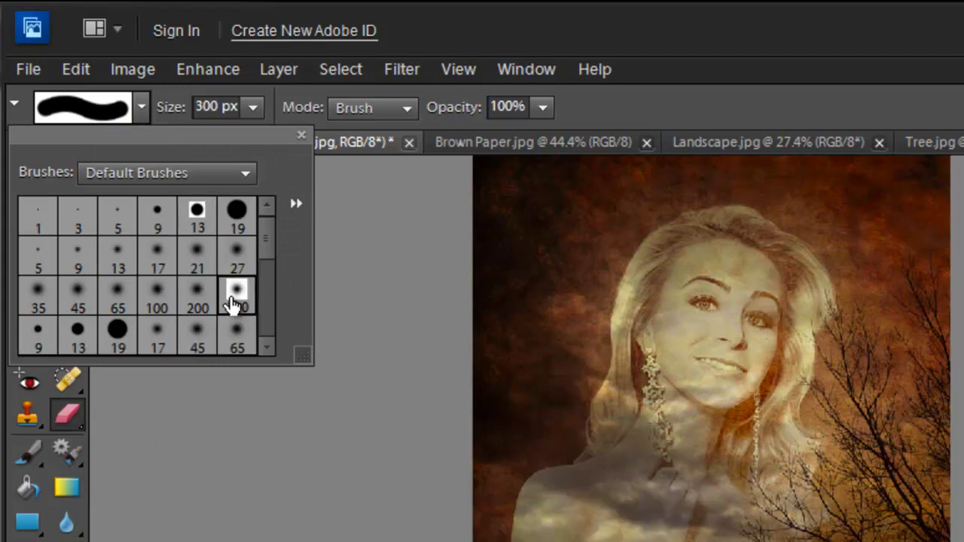
pyautogui.click(542, 107)
pyautogui.moveTo(538, 135); pyautogui.dragTo(486, 142)
pyautogui.press('Return')
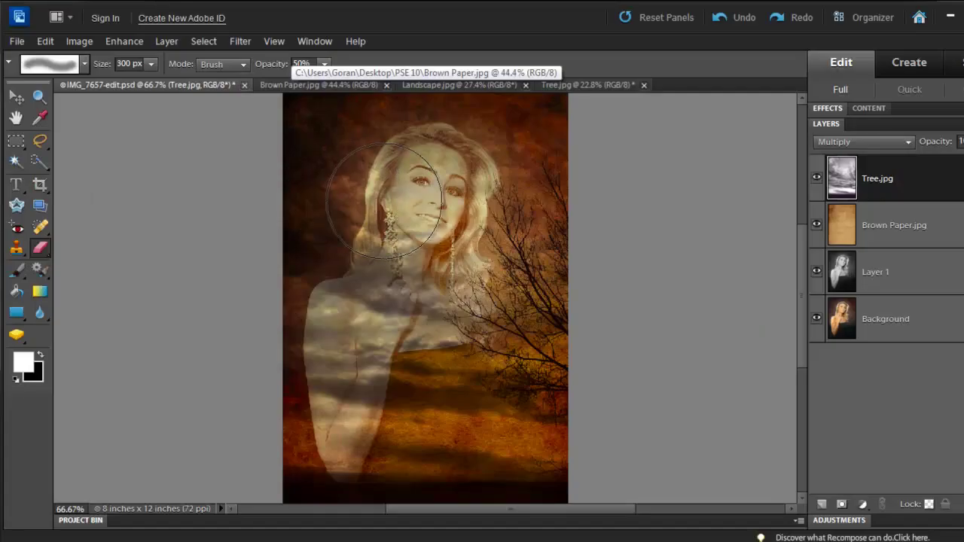
# - Erase the tree from the face, neck, chest and shoulder, comparing with visibility toggled
pyautogui.moveTo(409, 270)
pyautogui.mouseDown()
pyautogui.moveTo(414, 204)
pyautogui.moveTo(399, 256)
pyautogui.moveTo(369, 294)
pyautogui.moveTo(367, 332)
pyautogui.moveTo(323, 462)
pyautogui.mouseUp()
pyautogui.moveTo(441, 198)
pyautogui.mouseDown()
pyautogui.moveTo(395, 404)
pyautogui.moveTo(432, 266)
pyautogui.moveTo(421, 245)
pyautogui.moveTo(472, 171)
pyautogui.moveTo(521, 137)
pyautogui.moveTo(399, 188)
pyautogui.moveTo(434, 185)
pyautogui.moveTo(407, 438)
pyautogui.mouseUp()
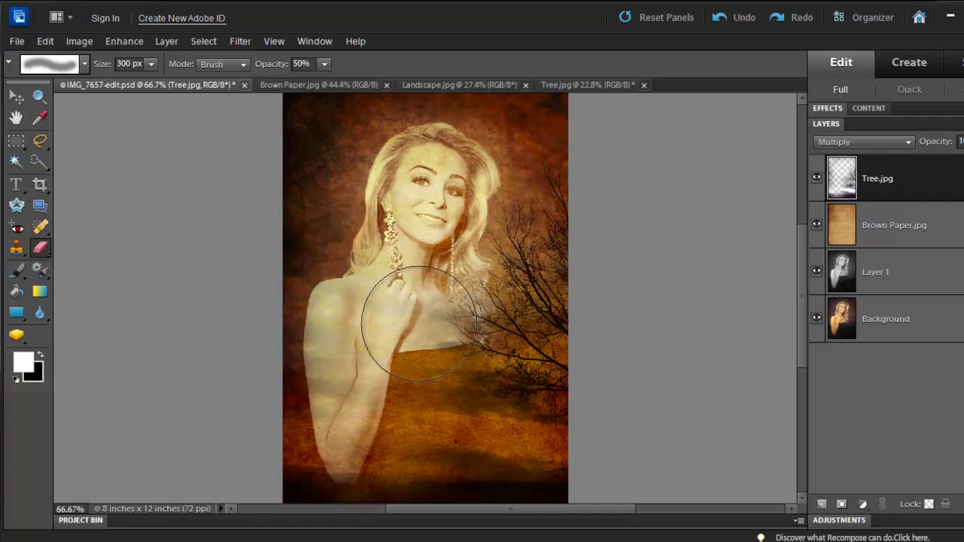
pyautogui.moveTo(798, 271)
pyautogui.mouseDown()
pyautogui.moveTo(803, 296)
pyautogui.moveTo(800, 267)
pyautogui.mouseUp()
pyautogui.click(818, 179)
pyautogui.click(818, 179)
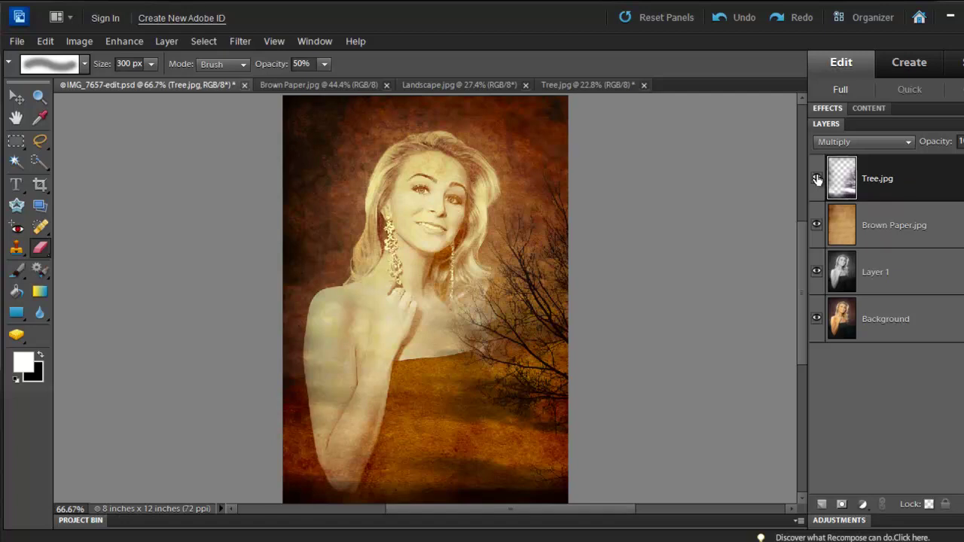
# - Drag Landscape.jpg from the Project Bin onto the portrait and set its opacity to 58%
pyautogui.click(80, 520)
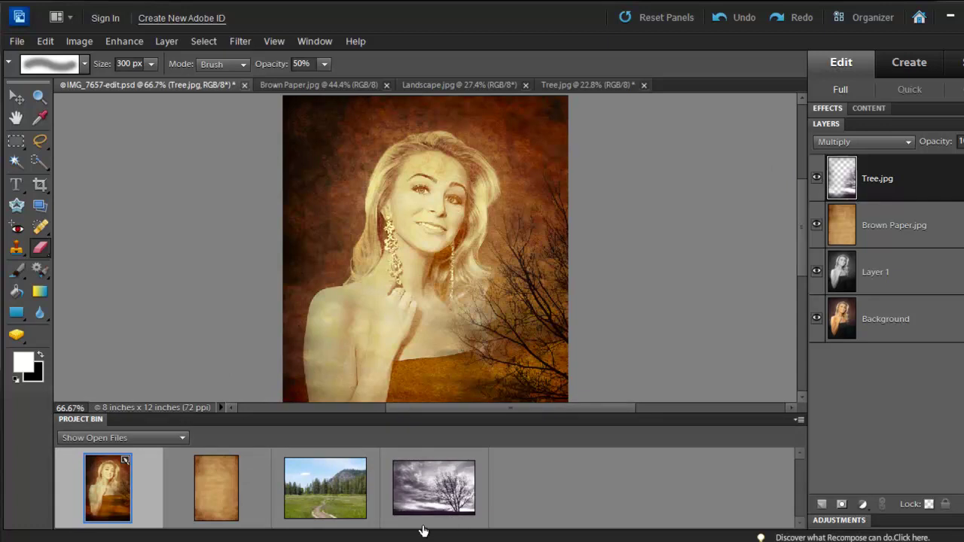
pyautogui.click(341, 494)
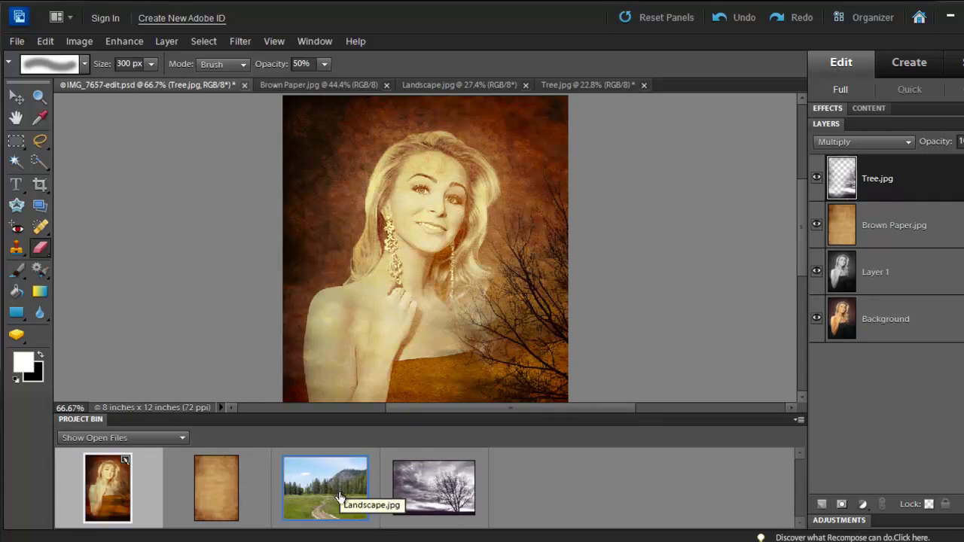
pyautogui.moveTo(350, 461); pyautogui.dragTo(409, 262)
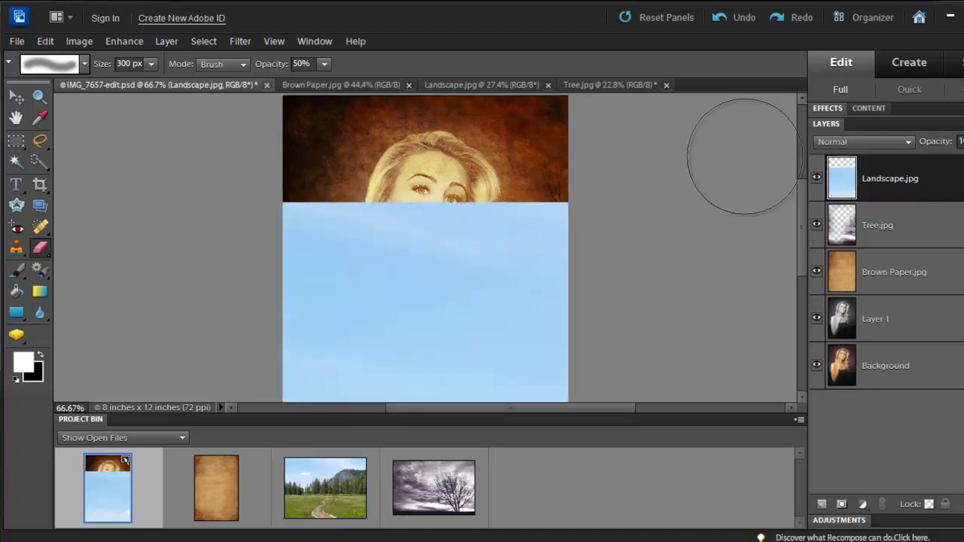
pyautogui.moveTo(801, 188); pyautogui.dragTo(800, 218)
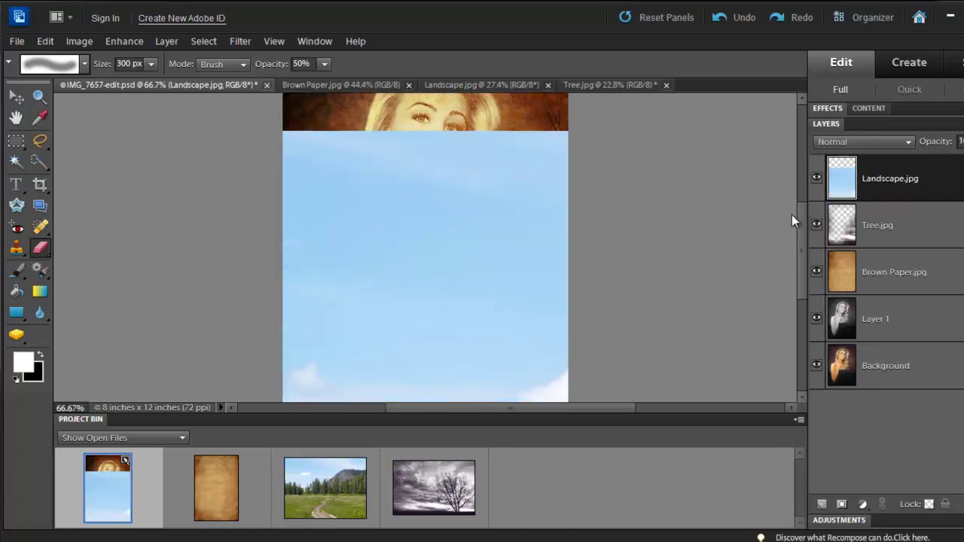
pyautogui.click(946, 141)
pyautogui.moveTo(945, 159); pyautogui.dragTo(911, 161)
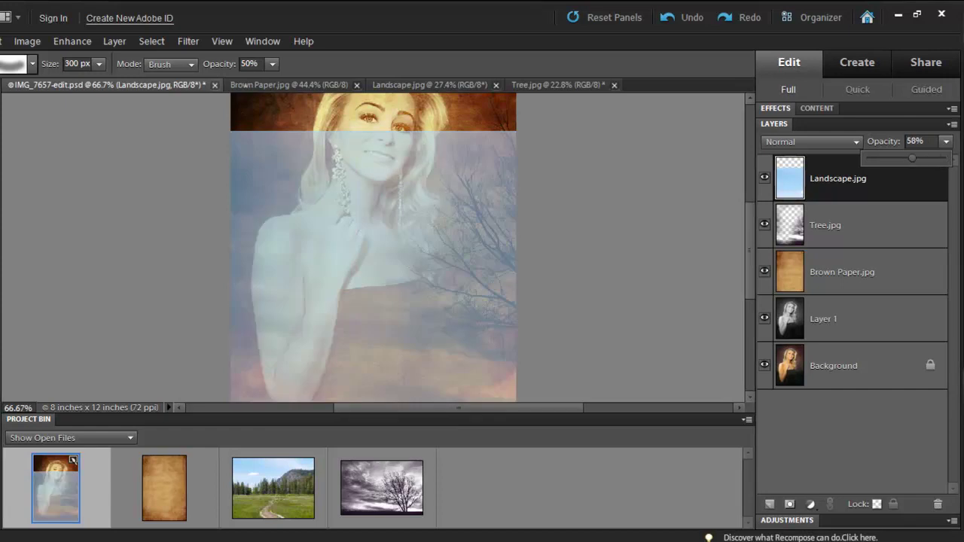
# - Scale the landscape down to about 61%, position it low, then restore 100% opacity
pyautogui.press('v')
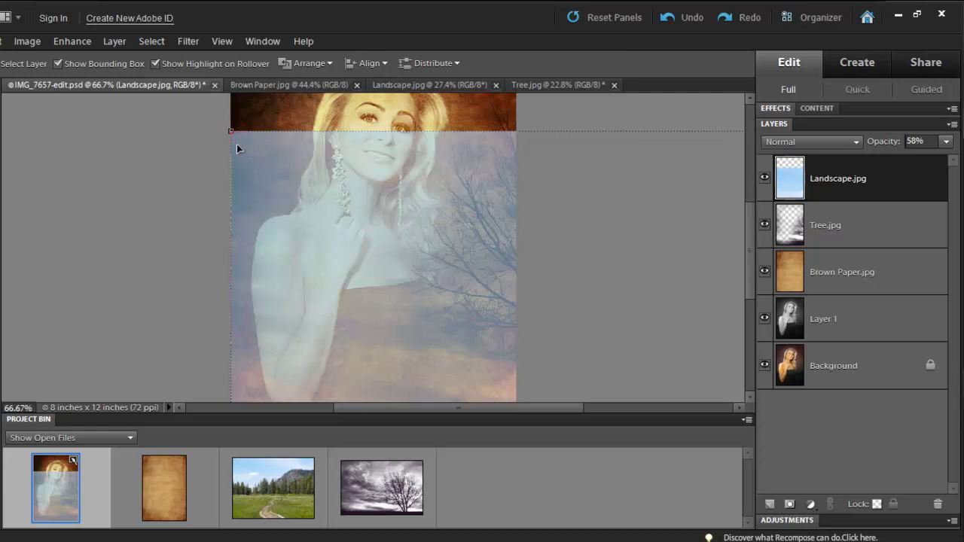
pyautogui.click(236, 147)
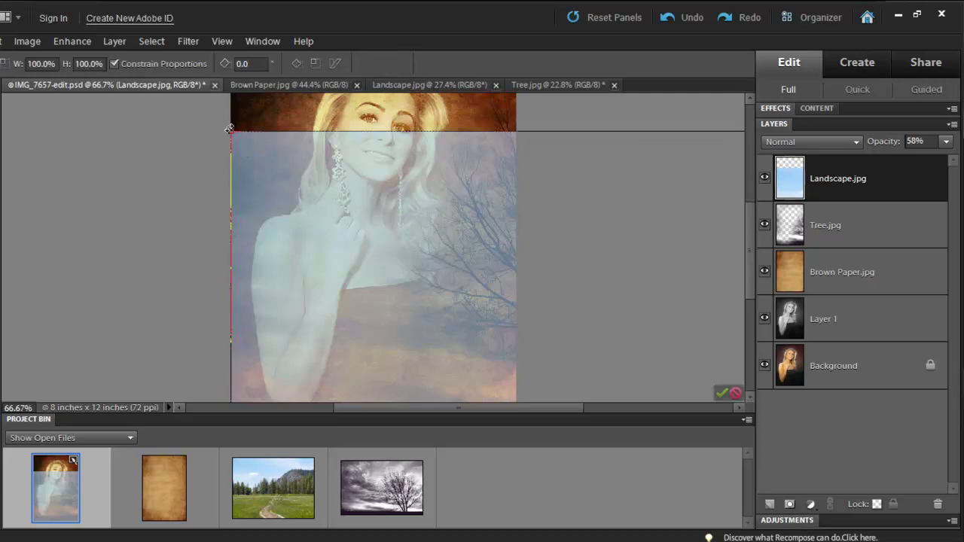
pyautogui.moveTo(230, 130); pyautogui.dragTo(290, 210)
pyautogui.moveTo(422, 279); pyautogui.dragTo(351, 230)
pyautogui.moveTo(217, 161); pyautogui.dragTo(263, 190)
pyautogui.press('Return')
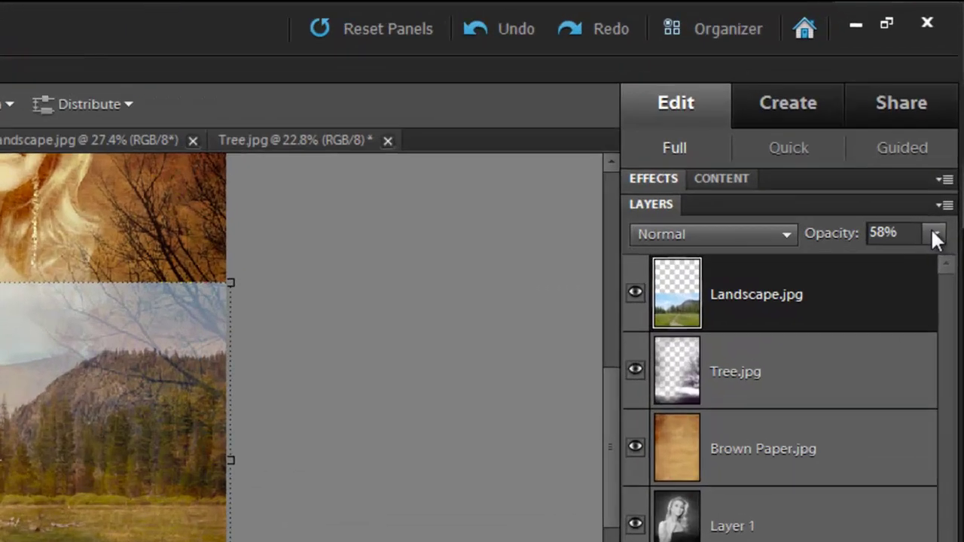
pyautogui.click(945, 140)
pyautogui.moveTo(939, 161); pyautogui.dragTo(952, 158)
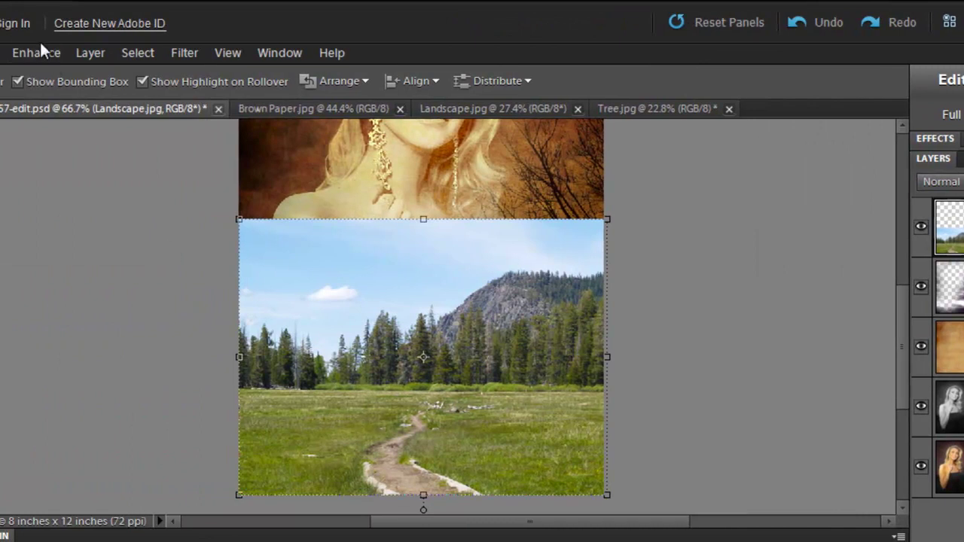
# - Convert the Landscape.jpg layer to black and white and set its blend mode to Multiply
pyautogui.click(37, 53)
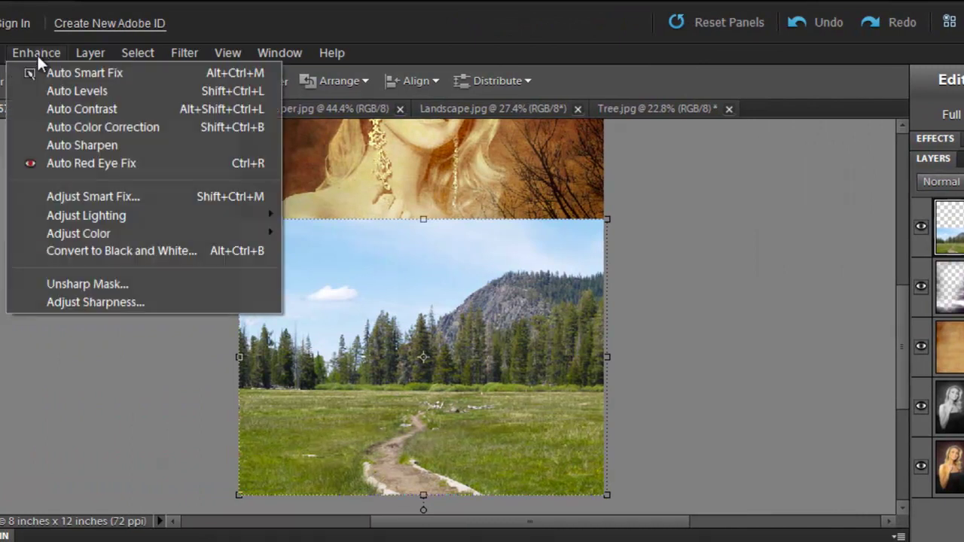
pyautogui.click(116, 253)
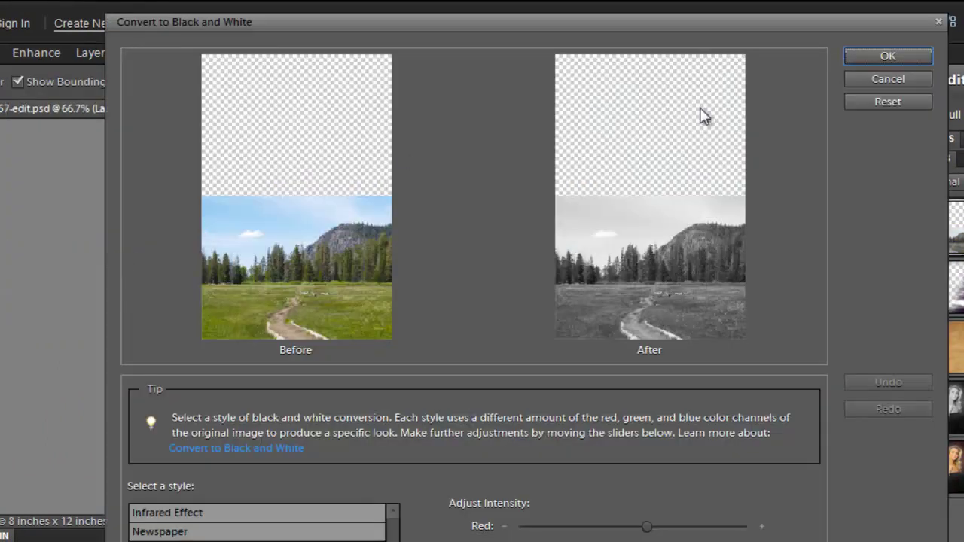
pyautogui.click(887, 56)
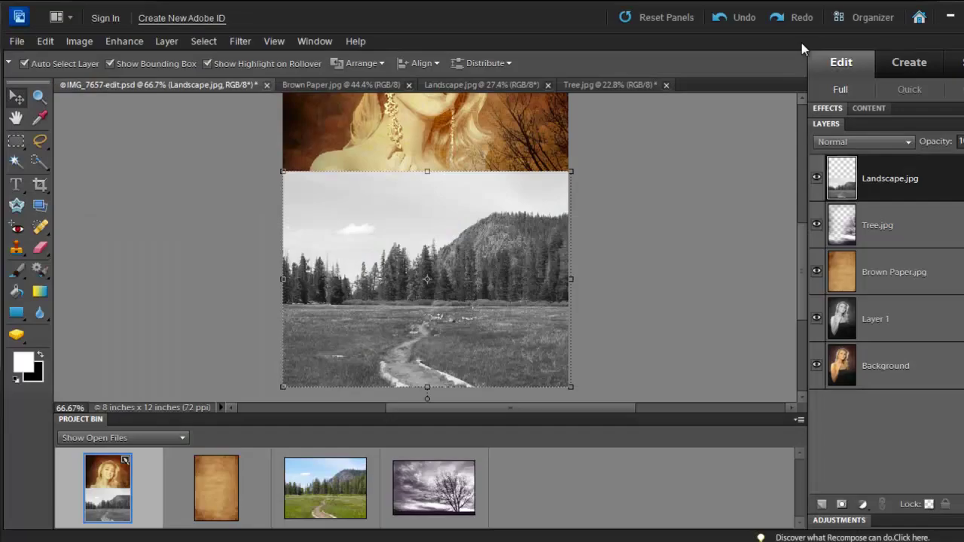
pyautogui.click(902, 150)
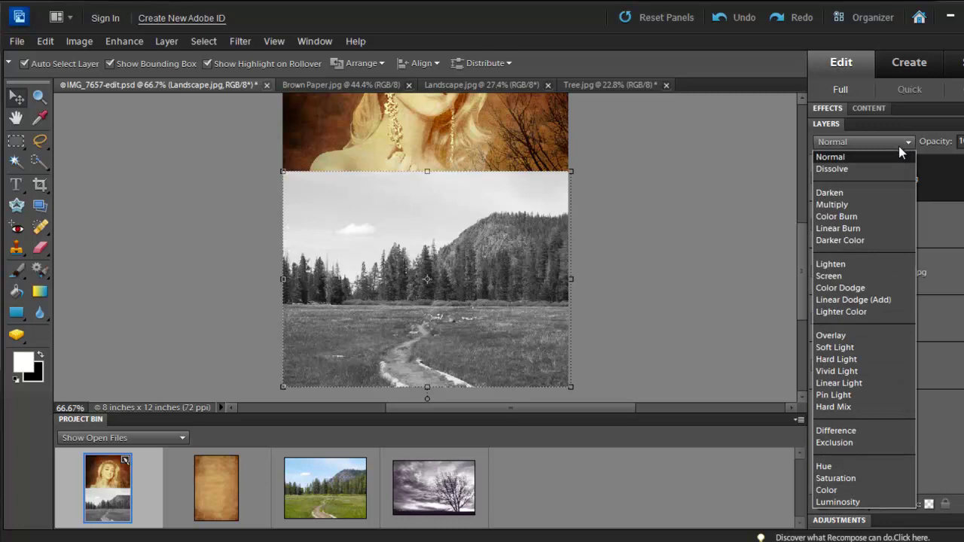
pyautogui.click(884, 205)
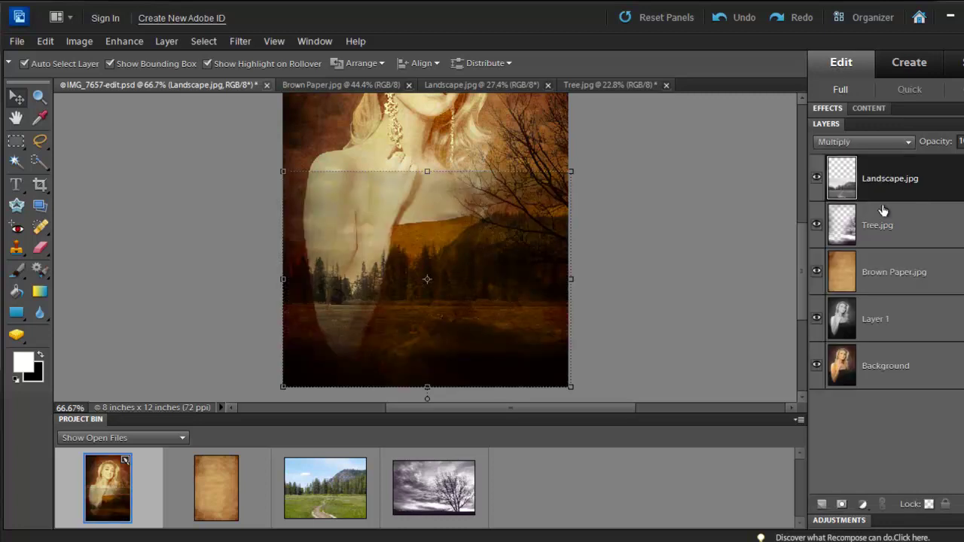
pyautogui.moveTo(803, 265); pyautogui.dragTo(804, 252)
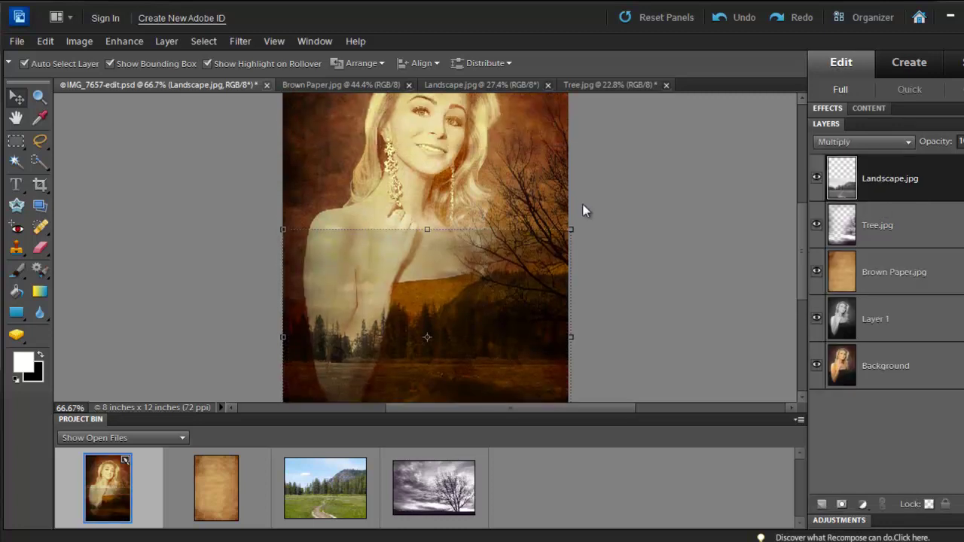
# - Select the Landscape.jpg layer and toggle its visibility to compare the image
pyautogui.click(592, 197)
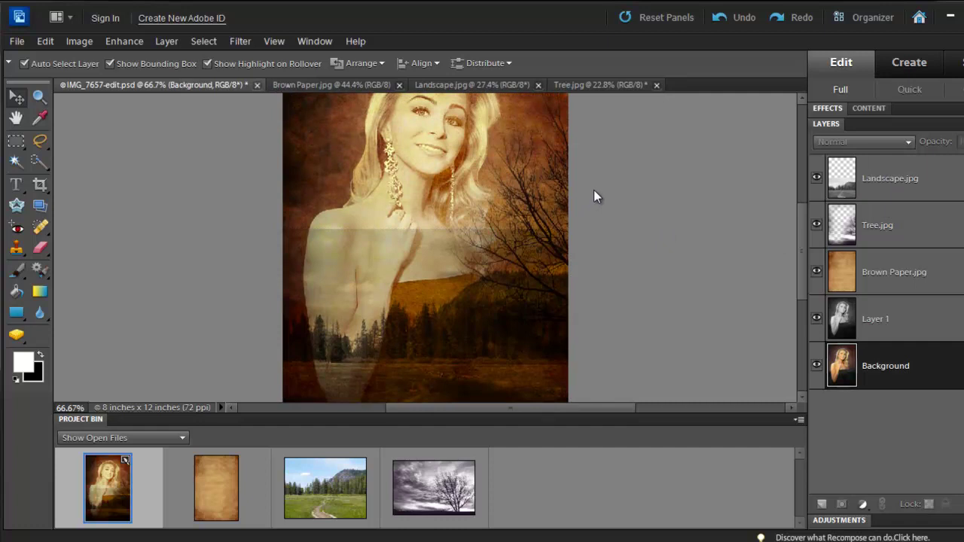
pyautogui.click(897, 179)
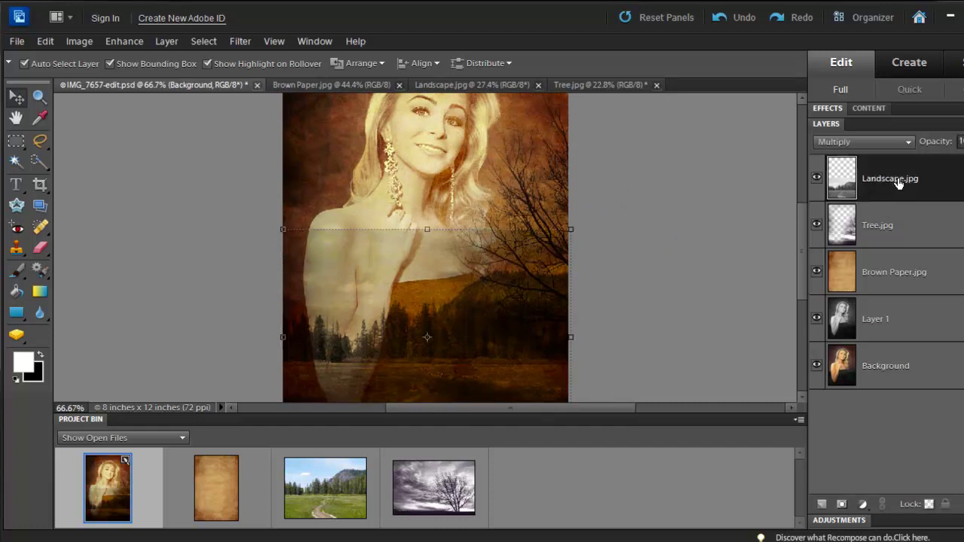
pyautogui.click(817, 179)
pyautogui.click(817, 180)
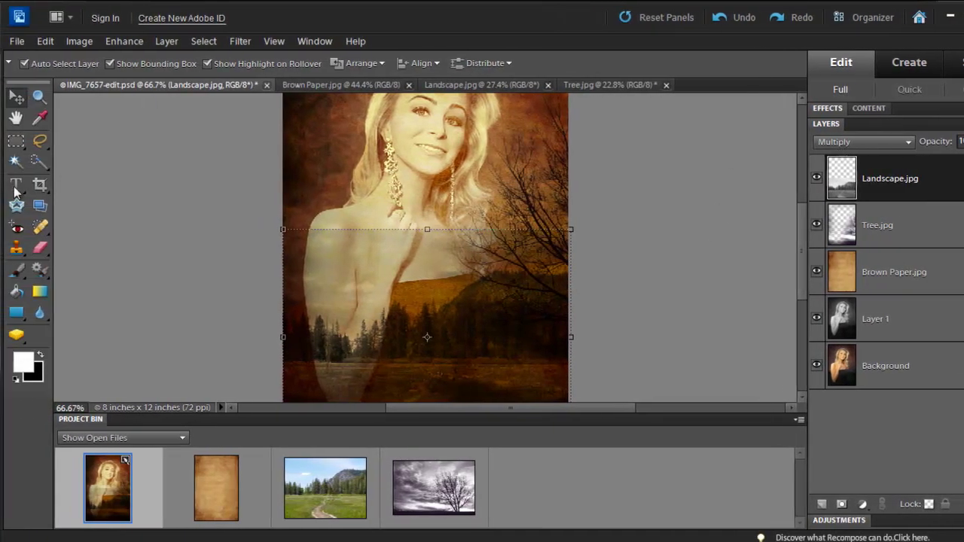
# - Erase the landscape over the shoulders with a 75 px Eraser at 29% opacity
pyautogui.click(41, 250)
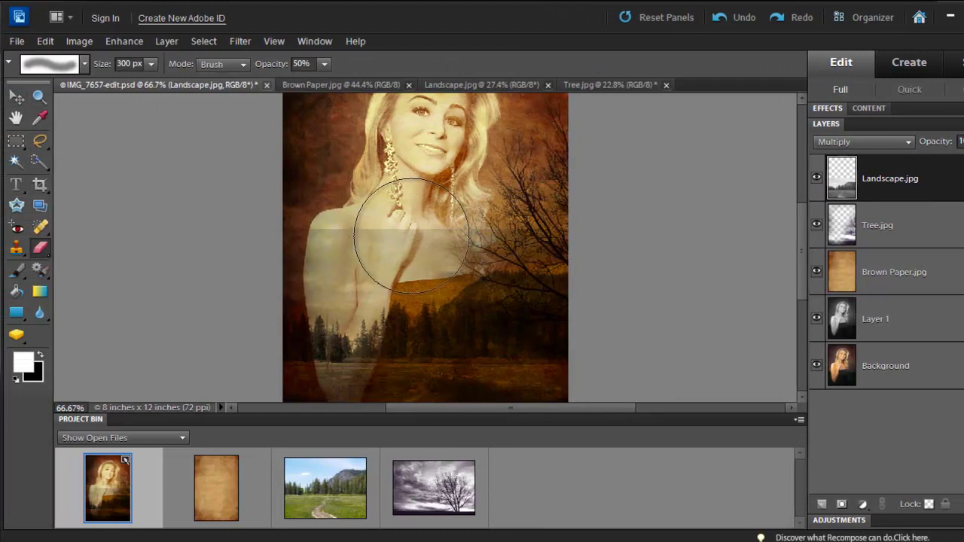
pyautogui.click(324, 64)
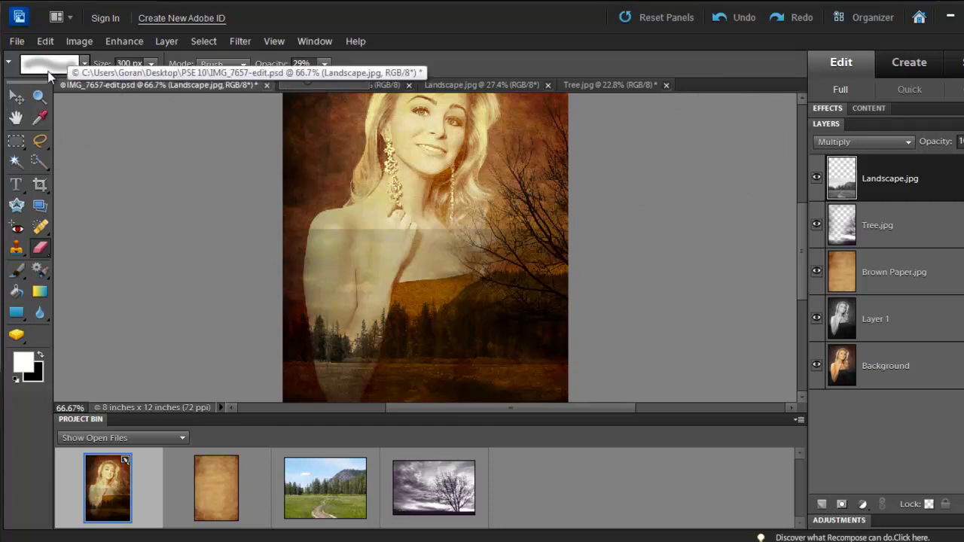
pyautogui.click(151, 66)
pyautogui.moveTo(149, 82); pyautogui.dragTo(137, 81)
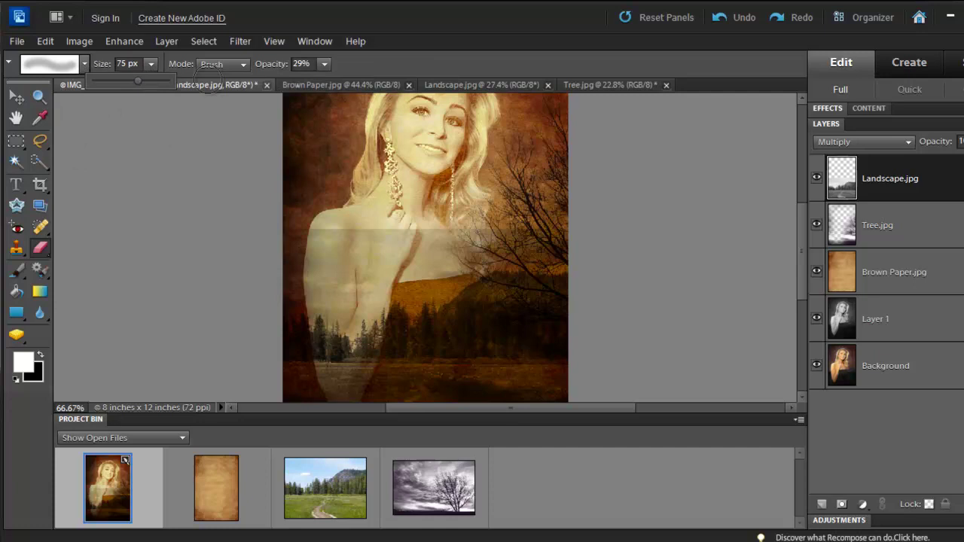
pyautogui.click(87, 421)
pyautogui.moveTo(803, 296); pyautogui.dragTo(791, 273)
pyautogui.moveTo(437, 292)
pyautogui.mouseDown()
pyautogui.moveTo(354, 280)
pyautogui.moveTo(329, 294)
pyautogui.moveTo(439, 299)
pyautogui.moveTo(321, 301)
pyautogui.moveTo(530, 330)
pyautogui.moveTo(443, 328)
pyautogui.moveTo(561, 320)
pyautogui.moveTo(553, 340)
pyautogui.mouseUp()
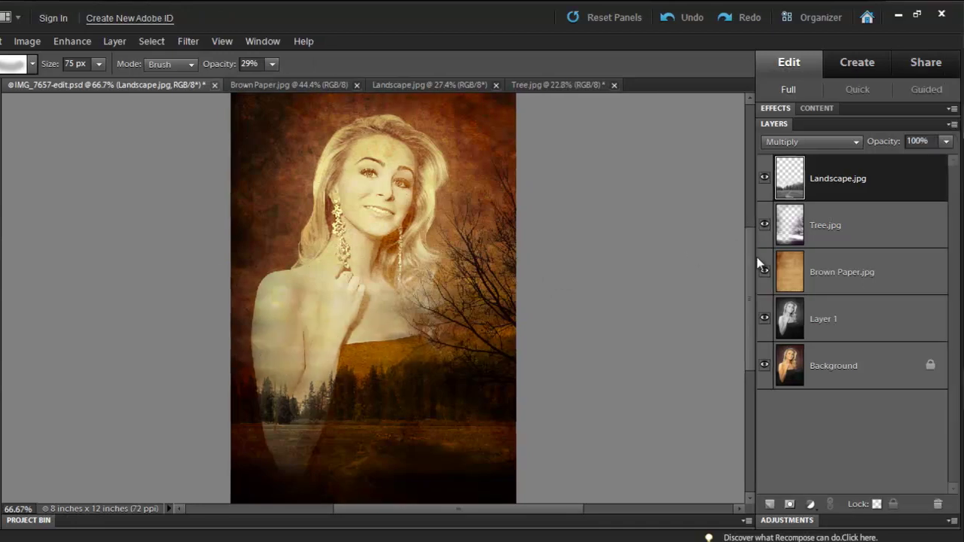
pyautogui.moveTo(747, 259); pyautogui.dragTo(744, 280)
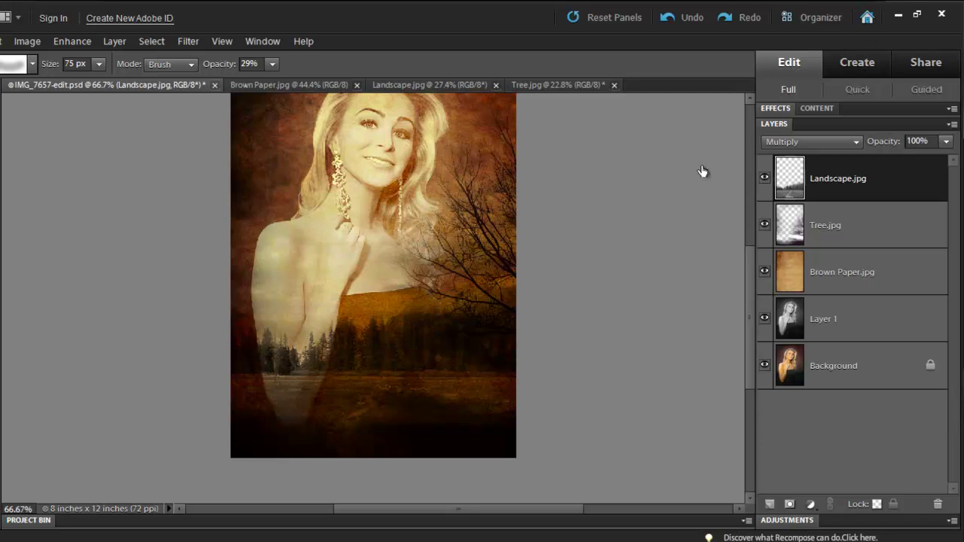
# - Erase the lower-left part of Layer 1, then select the Background layer
pyautogui.click(825, 325)
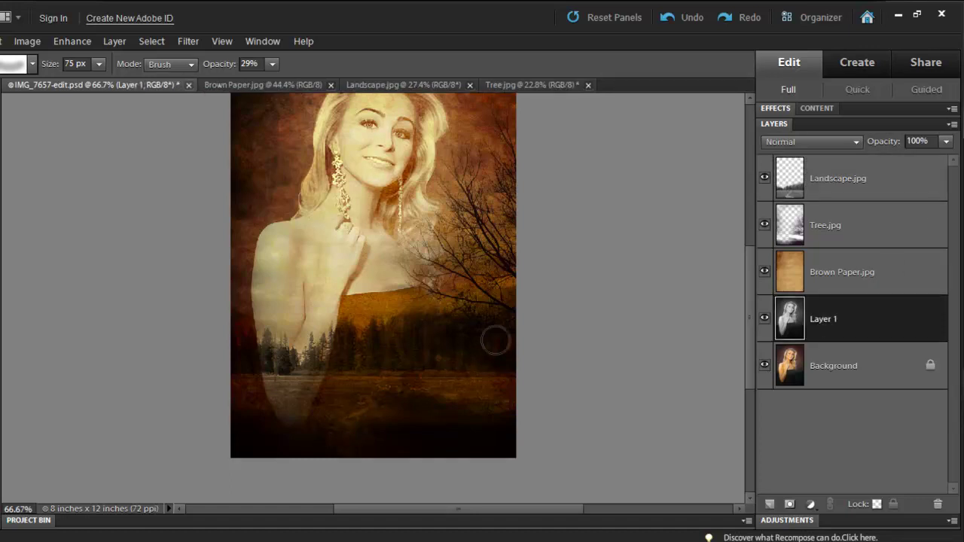
pyautogui.moveTo(264, 422)
pyautogui.mouseDown()
pyautogui.moveTo(286, 413)
pyautogui.moveTo(267, 402)
pyautogui.moveTo(328, 386)
pyautogui.moveTo(323, 404)
pyautogui.mouseUp()
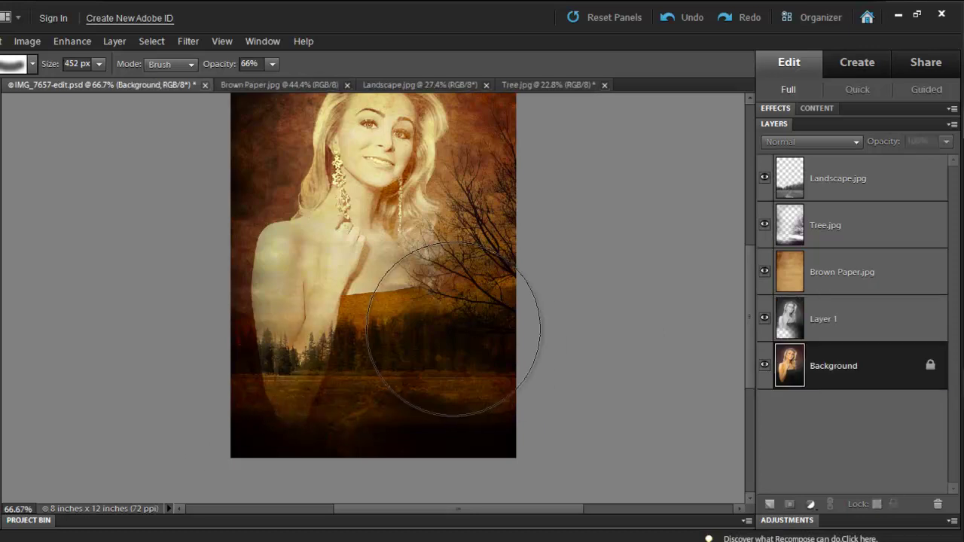
pyautogui.click(810, 311)
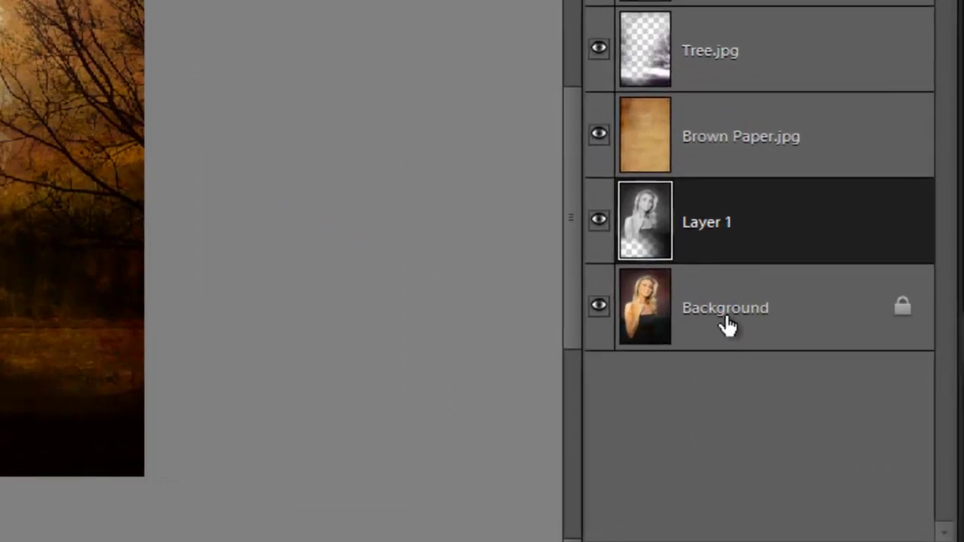
pyautogui.click(726, 318)
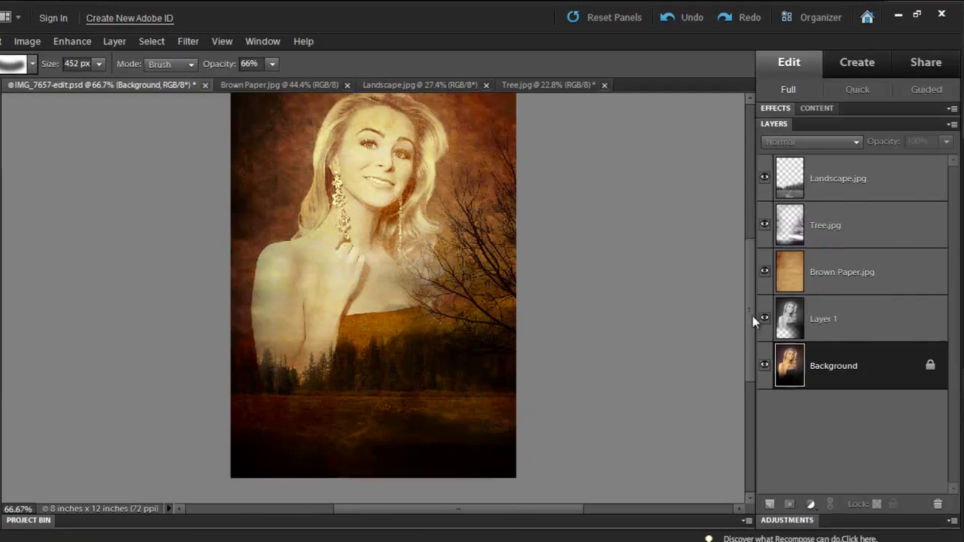
# - Zoom in to inspect the blend, select Tree.jpg, and toggle its visibility to compare
pyautogui.scroll(2, 753, 315)
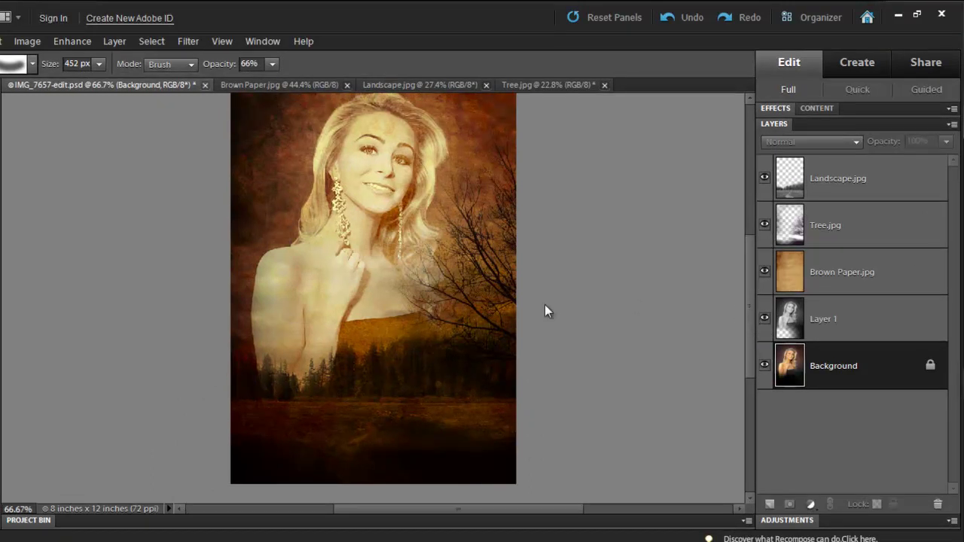
pyautogui.hotkey('ctrl', '=')
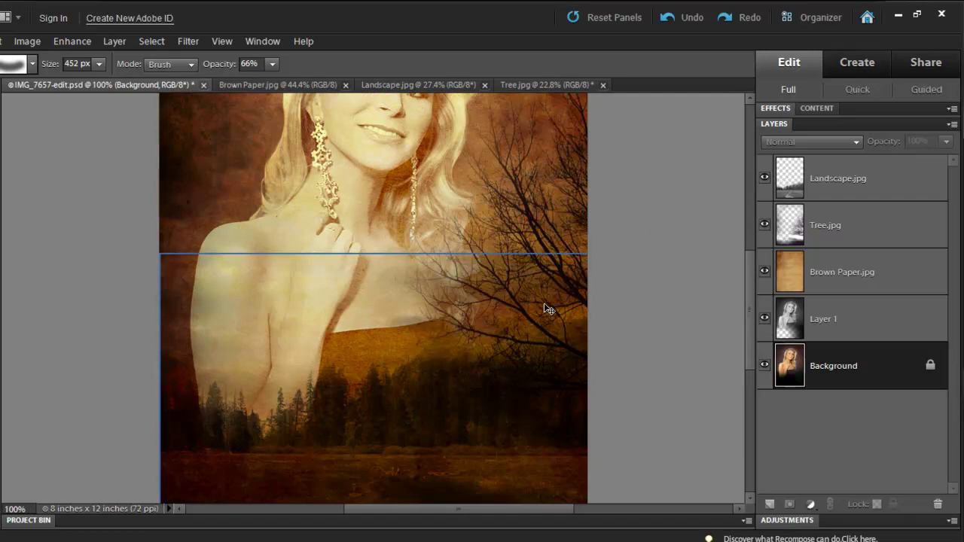
pyautogui.hotkey('ctrl', '=')
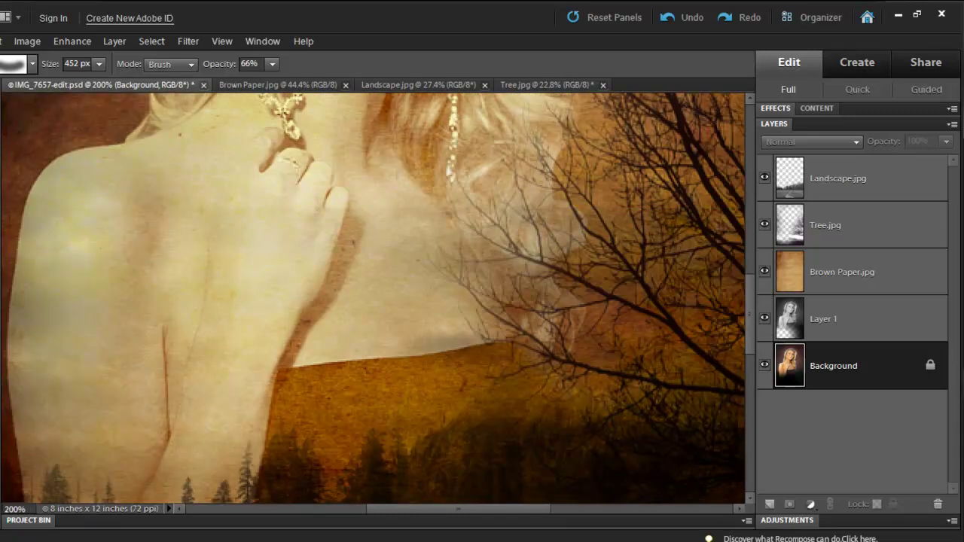
pyautogui.hotkey('ctrl', '-')
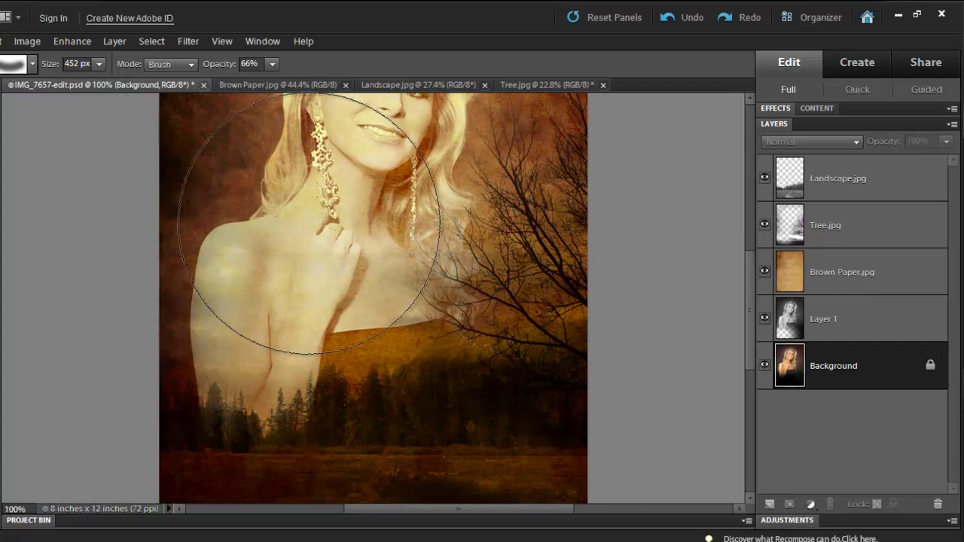
pyautogui.click(843, 226)
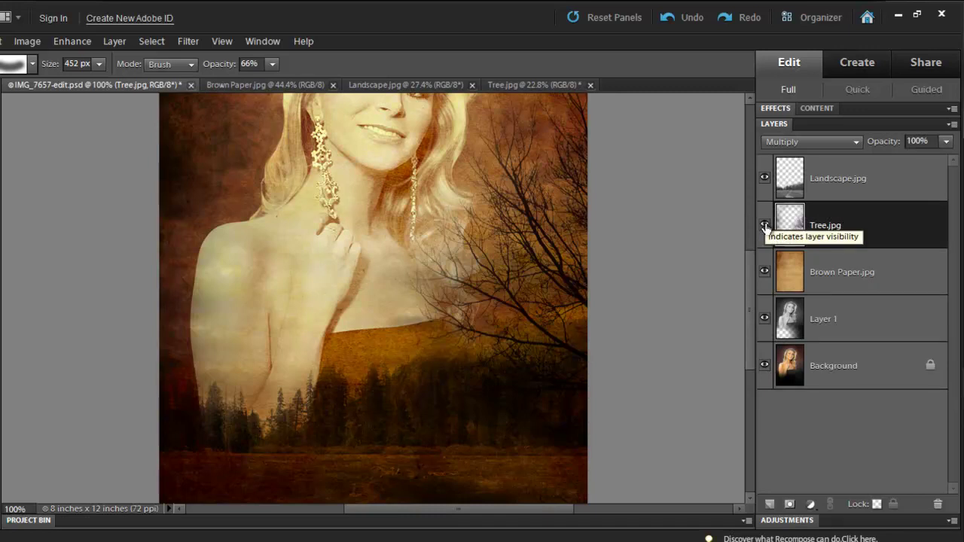
pyautogui.click(764, 227)
pyautogui.click(766, 228)
pyautogui.click(766, 229)
pyautogui.click(766, 229)
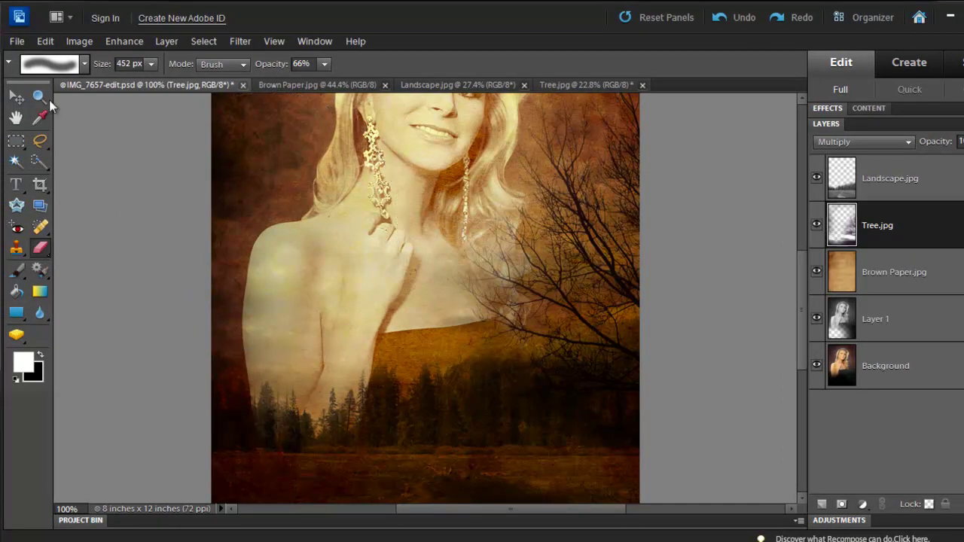
# - Set the Eraser to 38% opacity and 89 px, and erase tree texture from shoulder and chest
pyautogui.click(150, 64)
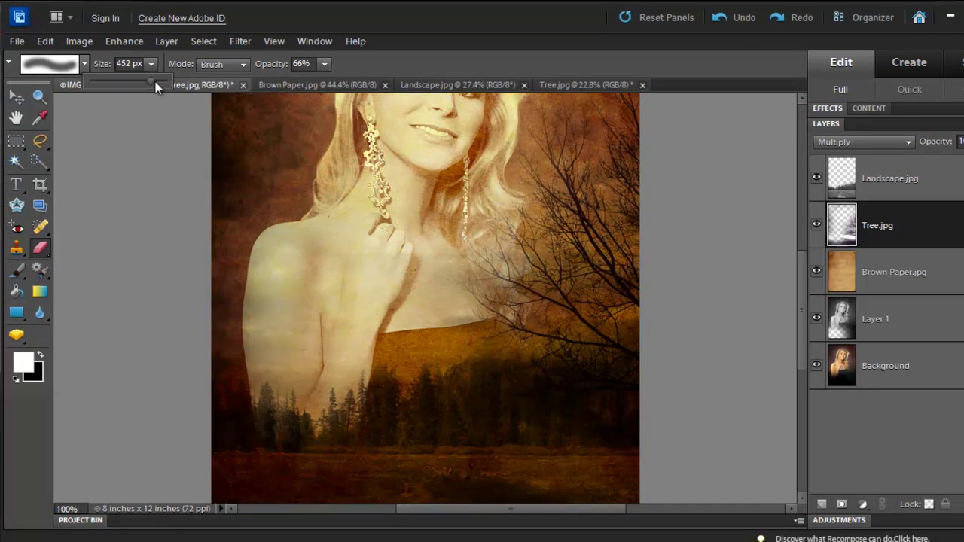
pyautogui.click(323, 64)
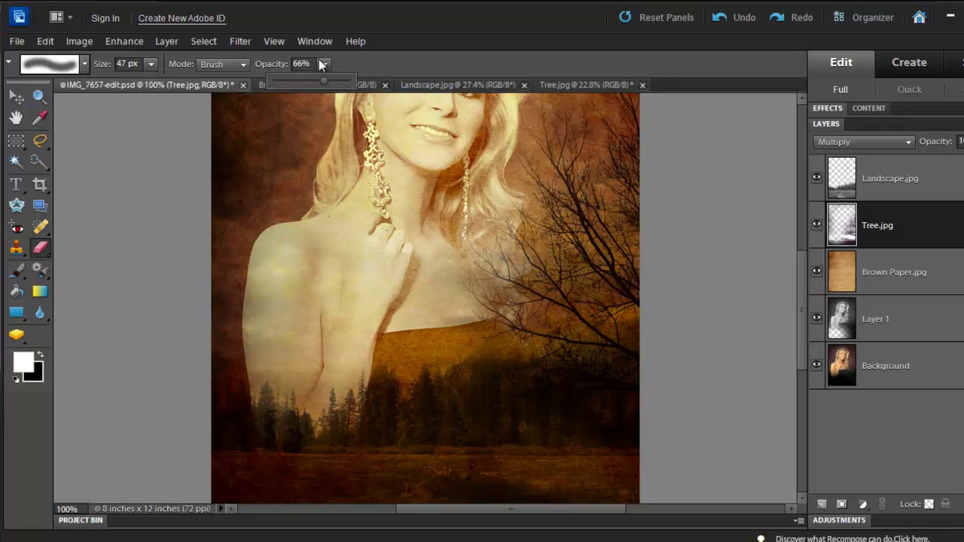
pyautogui.click(151, 64)
pyautogui.moveTo(151, 80); pyautogui.dragTo(168, 80)
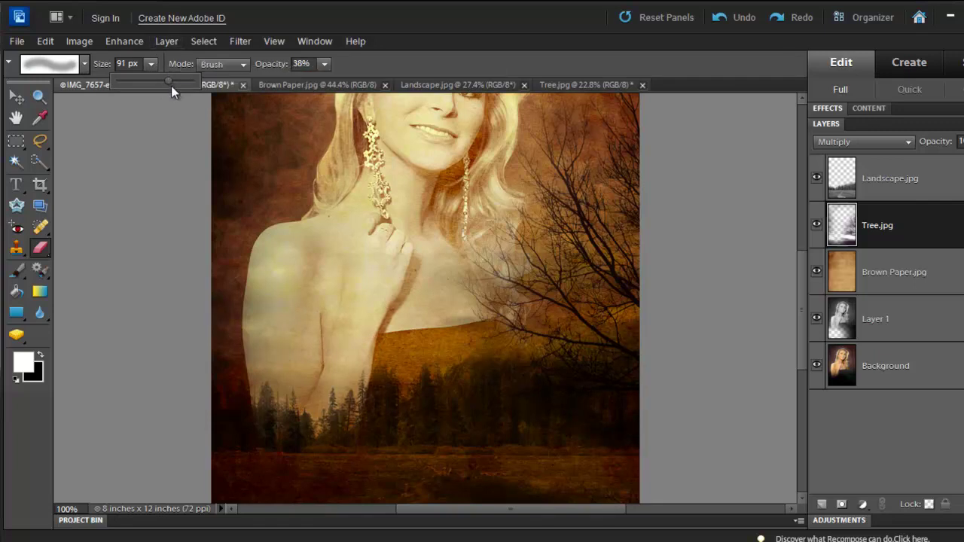
pyautogui.press('[')
pyautogui.press('[')
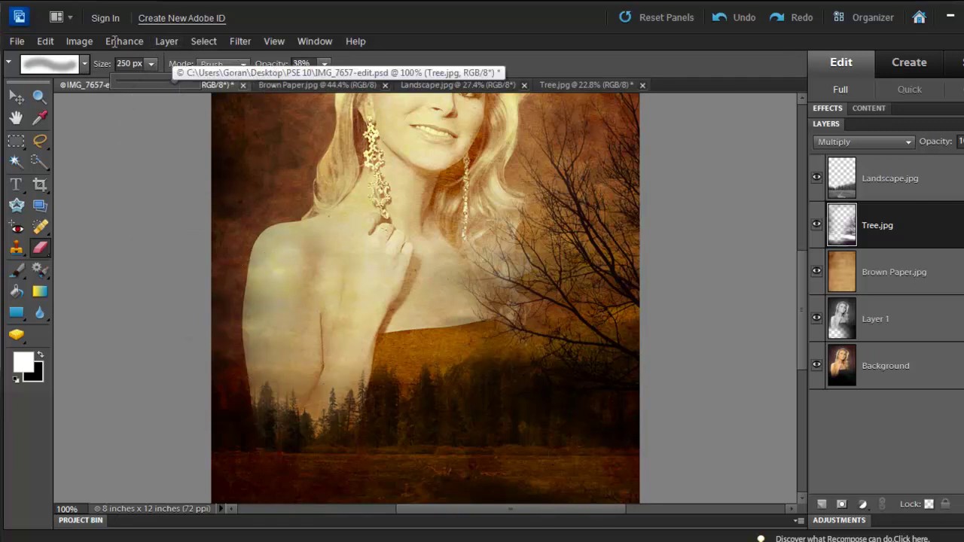
pyautogui.write('89')
pyautogui.press('Return')
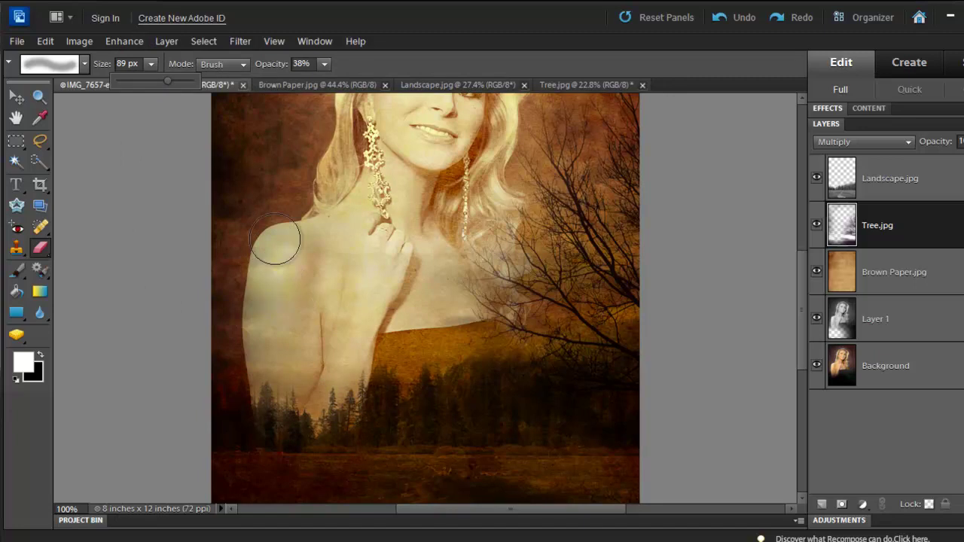
pyautogui.moveTo(275, 277)
pyautogui.mouseDown()
pyautogui.moveTo(306, 390)
pyautogui.moveTo(318, 263)
pyautogui.moveTo(431, 291)
pyautogui.moveTo(399, 309)
pyautogui.moveTo(463, 309)
pyautogui.moveTo(442, 300)
pyautogui.mouseUp()
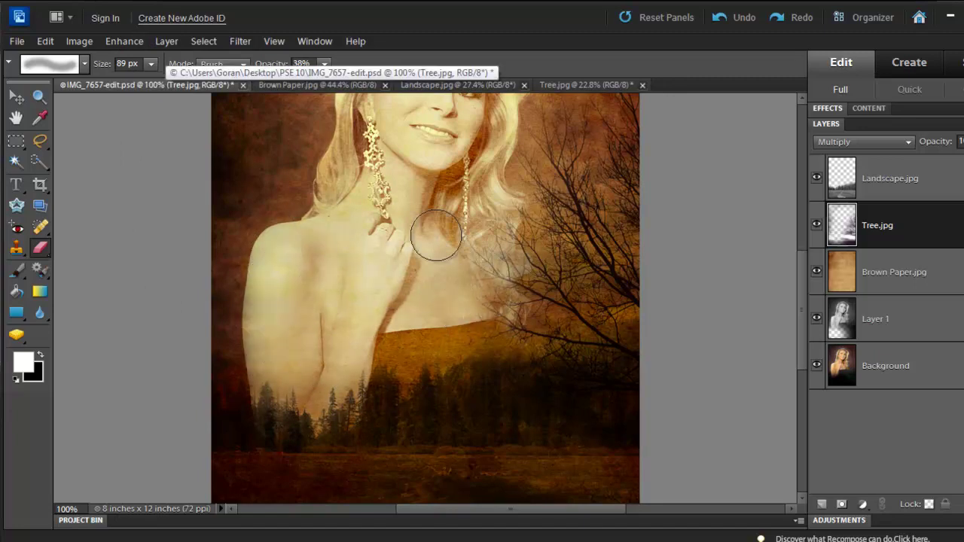
pyautogui.moveTo(804, 327); pyautogui.dragTo(799, 296)
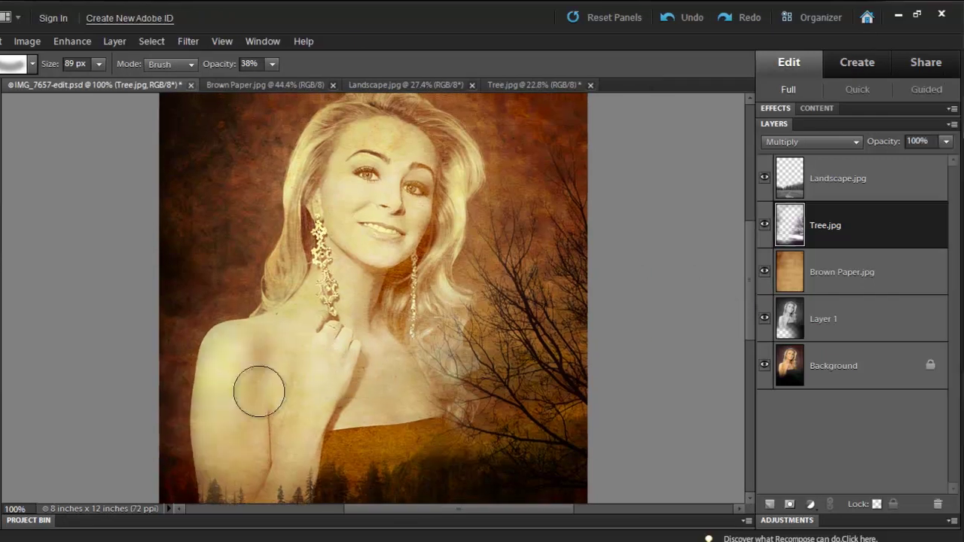
# - Select the Landscape.jpg layer and scroll through the Layers panel
pyautogui.click(858, 181)
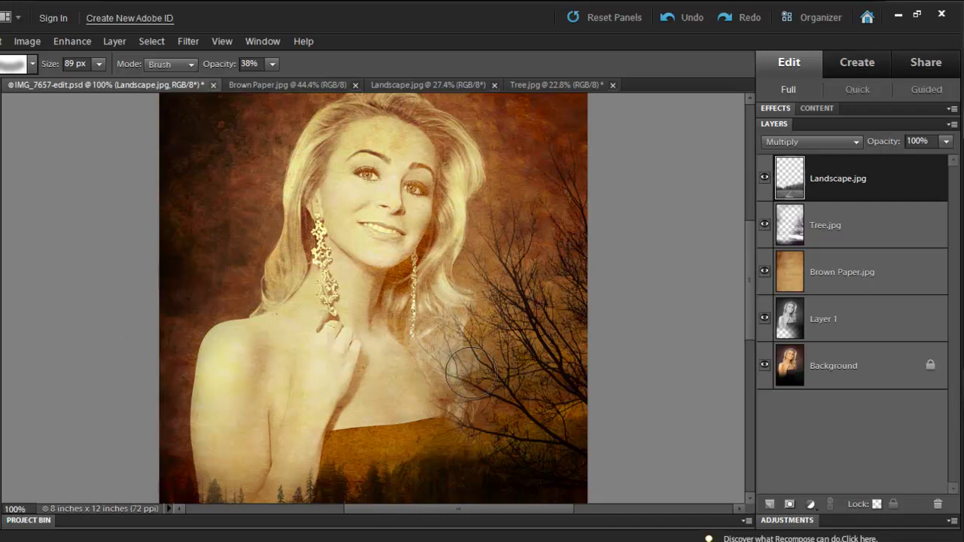
pyautogui.scroll(-1, 748, 309)
pyautogui.scroll(-3, 747, 309)
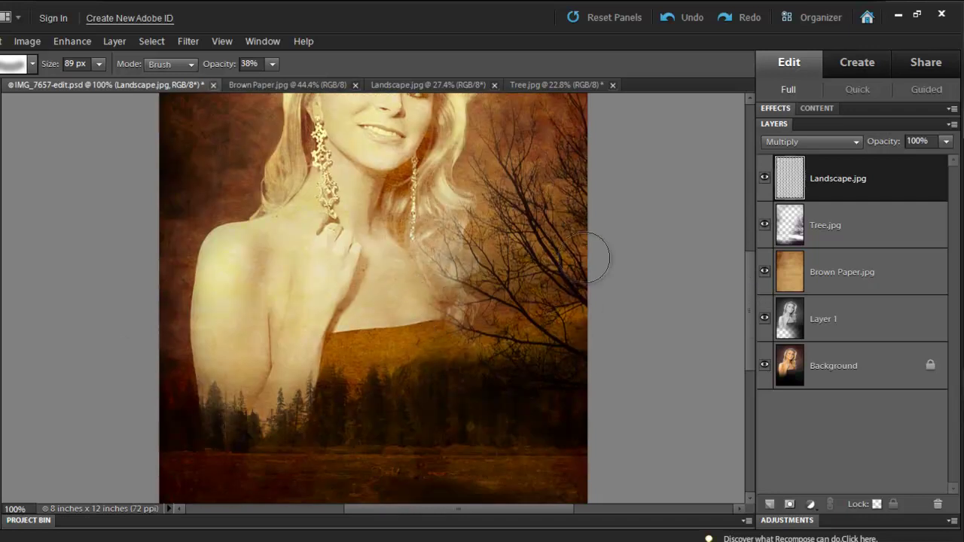
pyautogui.scroll(-3, 746, 315)
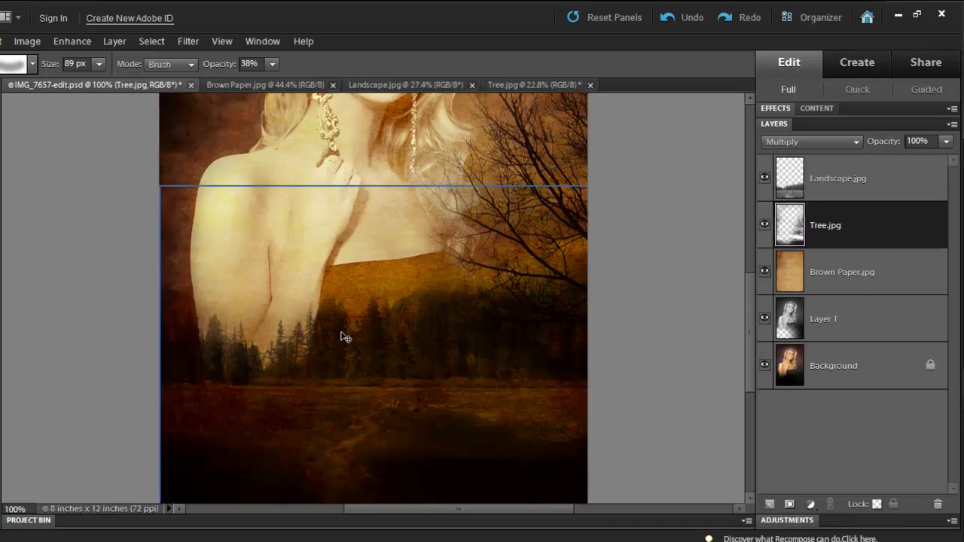
pyautogui.scroll(-3, 751, 287)
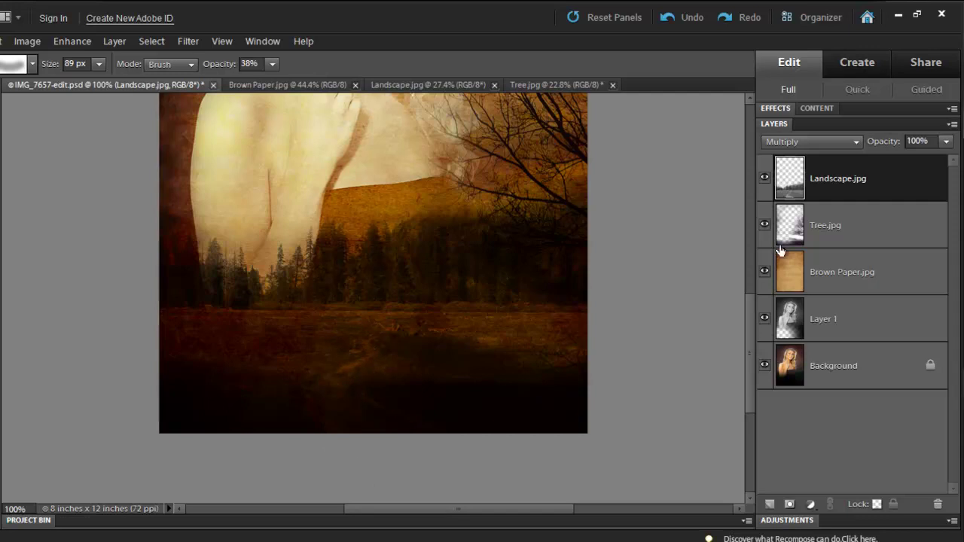
# - Reselect Tree.jpg, compare it on and off, and erase its texture near the image bottom
pyautogui.click(850, 225)
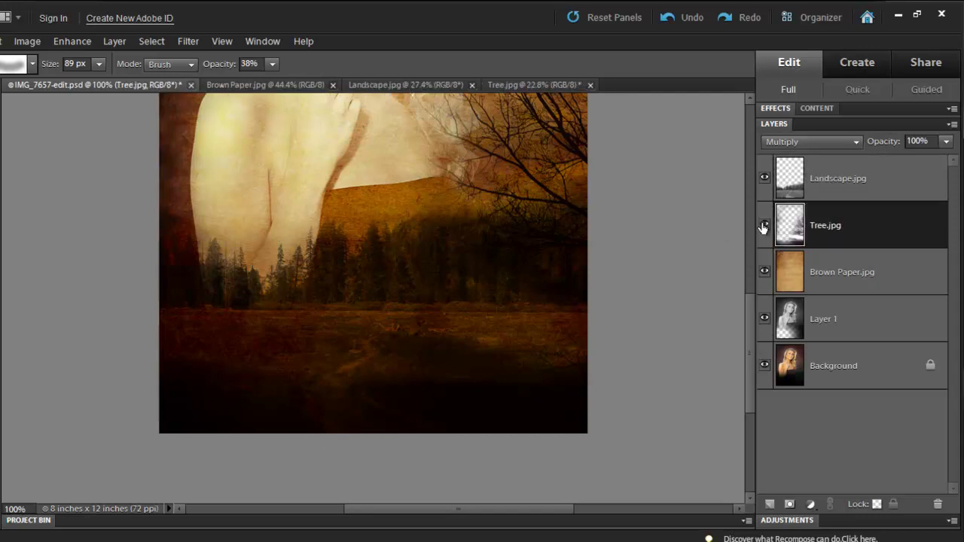
pyautogui.click(763, 227)
pyautogui.click(763, 227)
pyautogui.click(764, 226)
pyautogui.click(763, 227)
pyautogui.moveTo(366, 355)
pyautogui.mouseDown()
pyautogui.moveTo(337, 409)
pyautogui.moveTo(340, 401)
pyautogui.moveTo(370, 434)
pyautogui.moveTo(405, 449)
pyautogui.moveTo(319, 390)
pyautogui.moveTo(346, 407)
pyautogui.moveTo(413, 322)
pyautogui.moveTo(383, 328)
pyautogui.moveTo(371, 444)
pyautogui.moveTo(439, 454)
pyautogui.moveTo(418, 436)
pyautogui.moveTo(425, 428)
pyautogui.moveTo(352, 380)
pyautogui.moveTo(409, 322)
pyautogui.mouseUp()
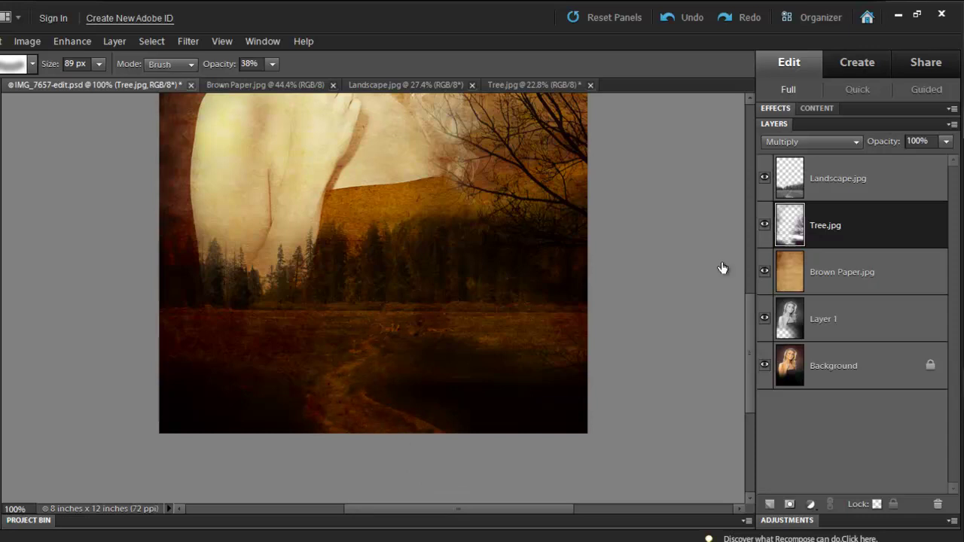
pyautogui.moveTo(743, 353); pyautogui.dragTo(661, 327)
# - Type large white BROOKE text and move its layer above Landscape.jpg to the top
pyautogui.press('t')
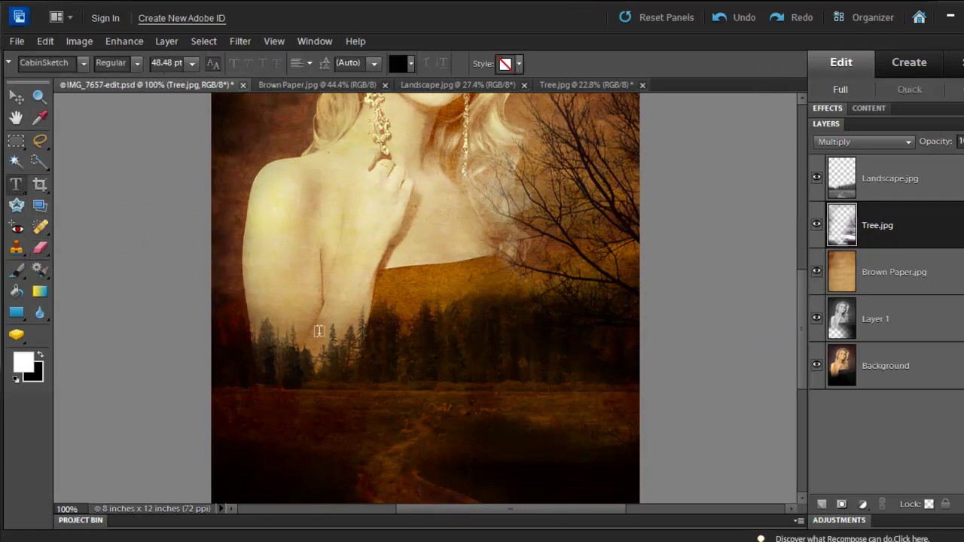
pyautogui.click(389, 409)
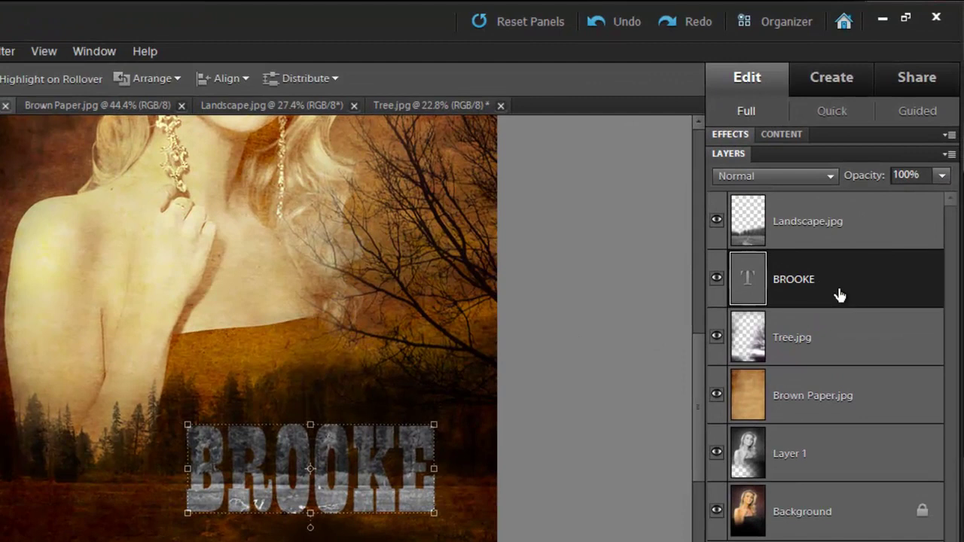
pyautogui.moveTo(839, 295); pyautogui.dragTo(810, 207)
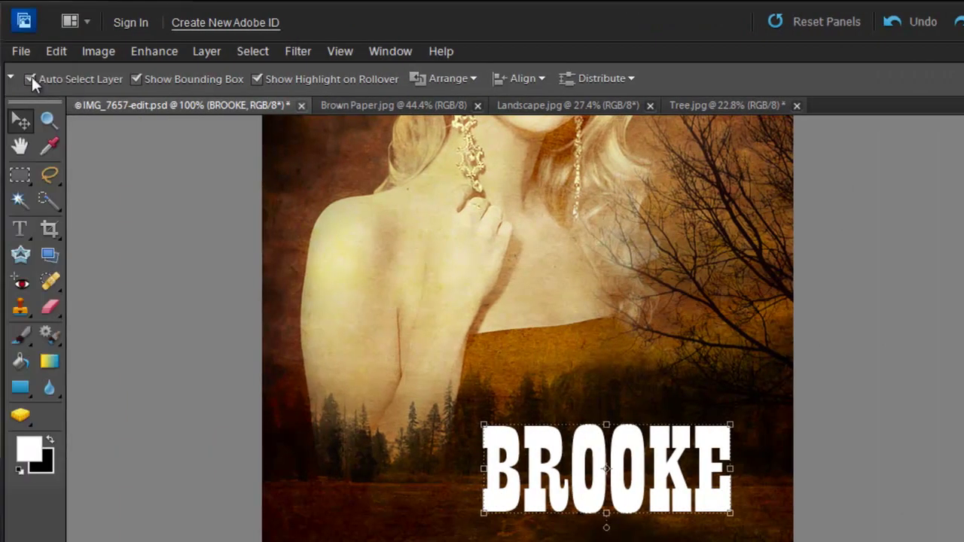
# - With auto-select off, drag the BROOKE text over the field at the lower right
pyautogui.click(30, 78)
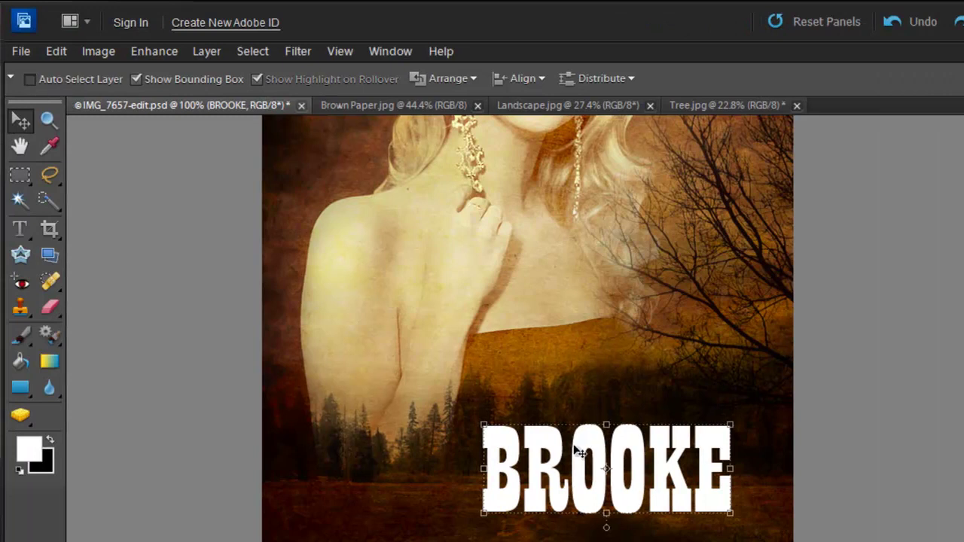
pyautogui.moveTo(581, 488)
pyautogui.mouseDown()
pyautogui.moveTo(563, 484)
pyautogui.moveTo(578, 479)
pyautogui.mouseUp()
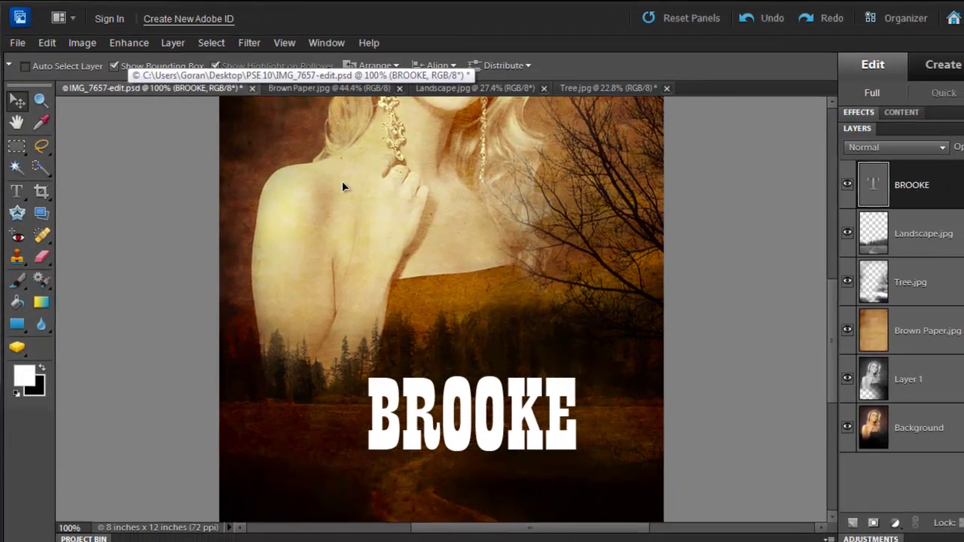
pyautogui.moveTo(342, 186); pyautogui.dragTo(537, 428)
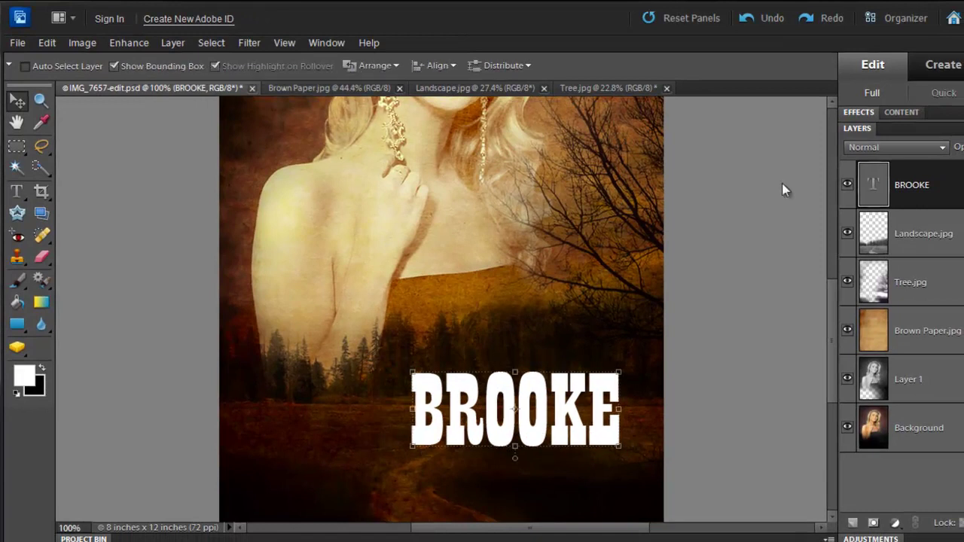
# - Recolour the BROOKE text to off-white e8e0c3
pyautogui.doubleClick(875, 187)
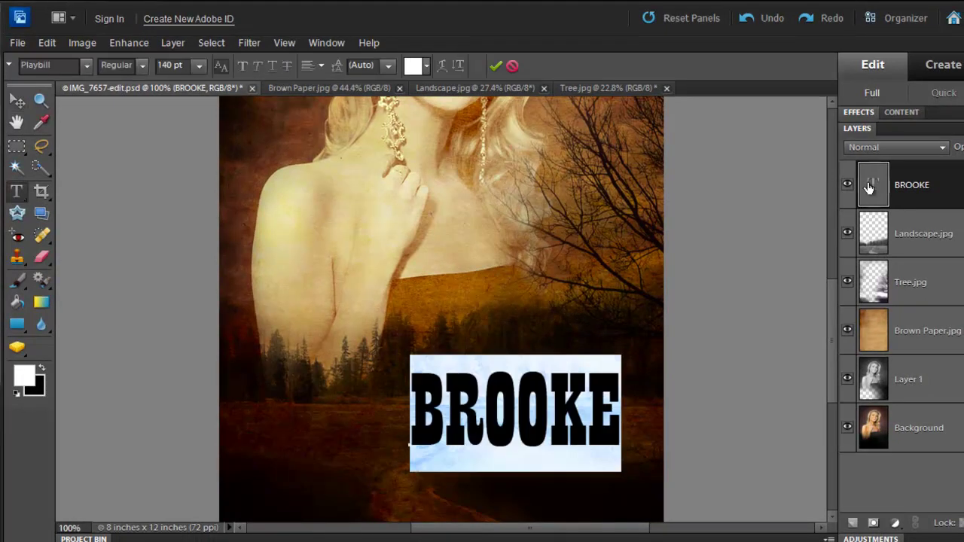
pyautogui.click(24, 378)
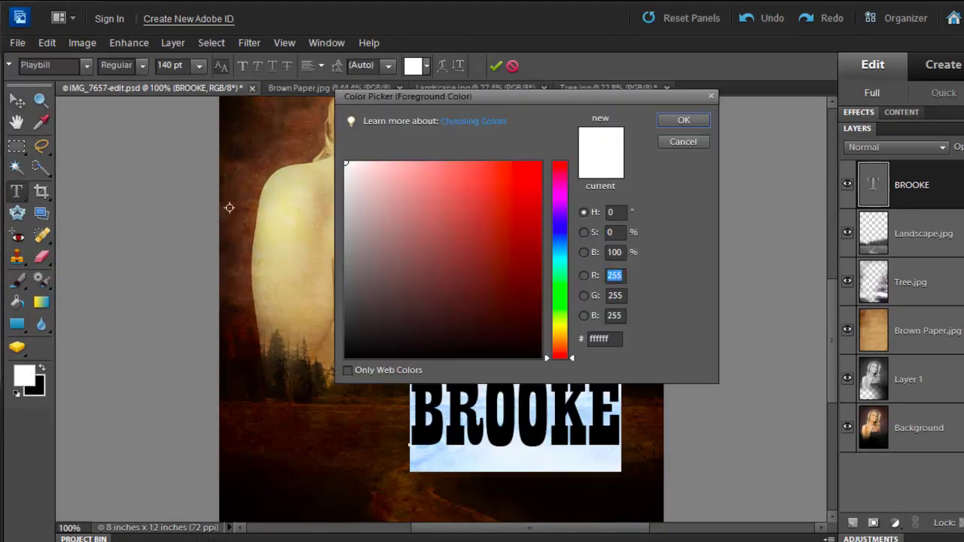
pyautogui.click(282, 259)
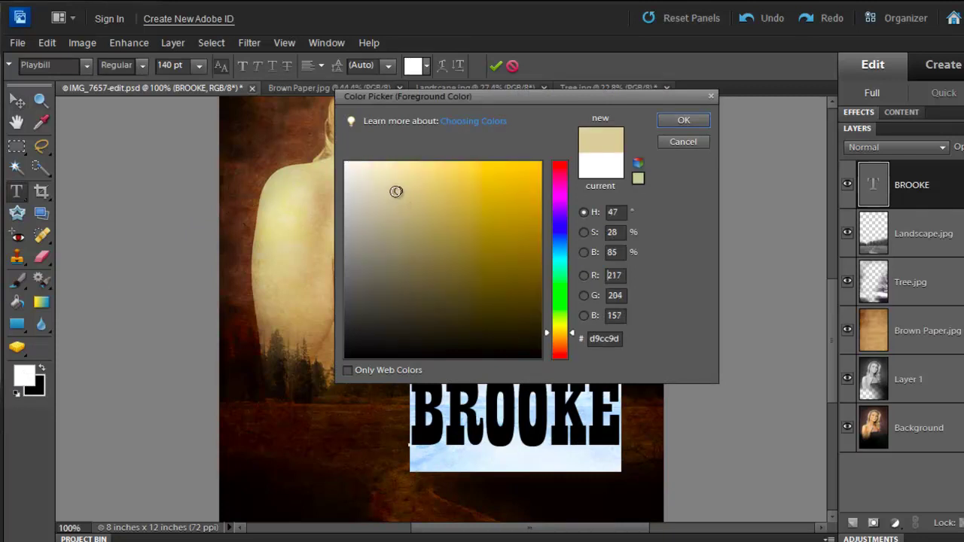
pyautogui.moveTo(394, 191); pyautogui.dragTo(375, 178)
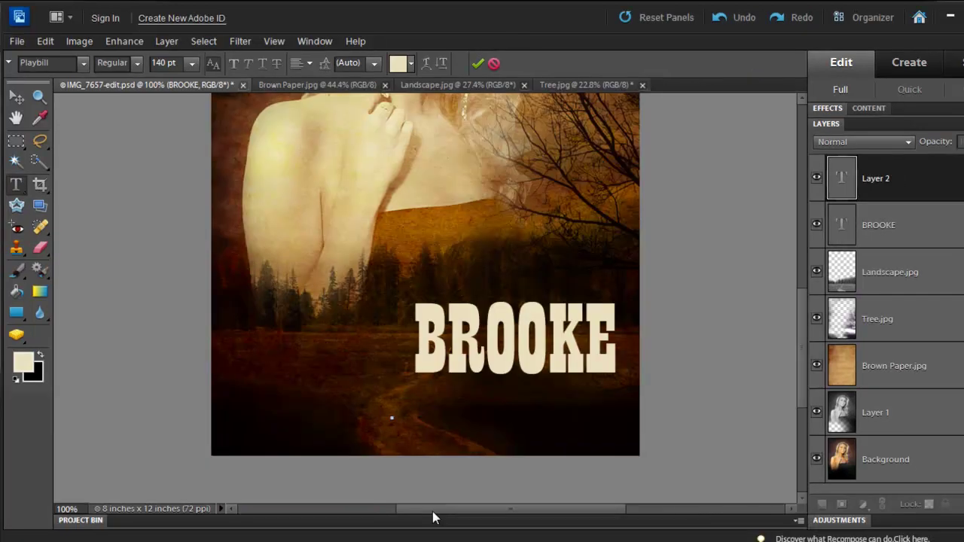
# - Add small LOVES YOU text and place it just under BROOKE
pyautogui.write('LOVES YO')
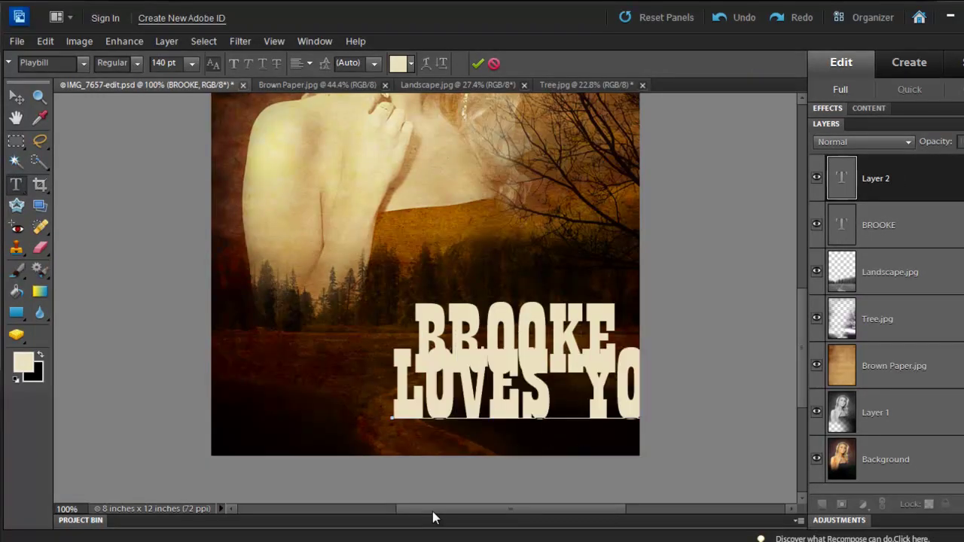
pyautogui.hotkey('ctrl', 'a')
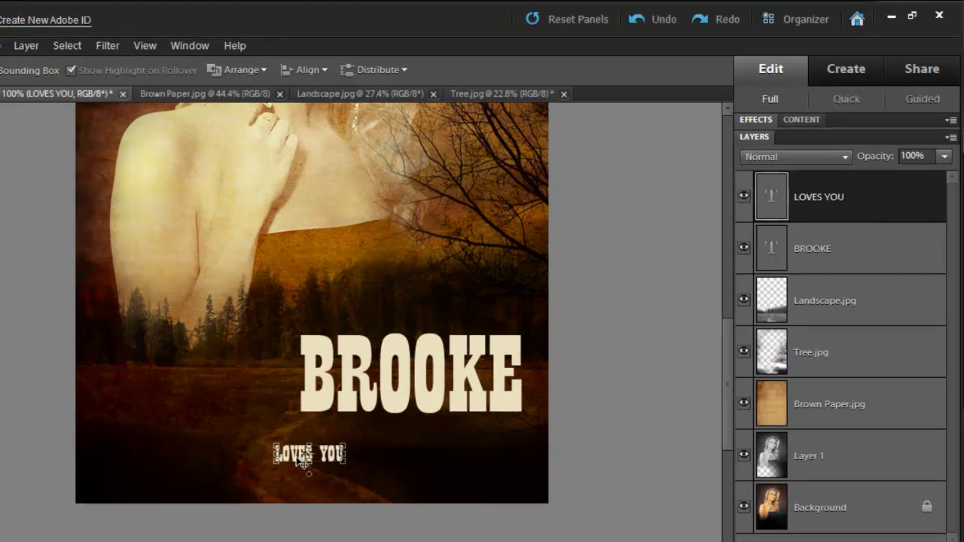
pyautogui.moveTo(413, 412); pyautogui.dragTo(568, 396)
pyautogui.moveTo(469, 435); pyautogui.dragTo(481, 425)
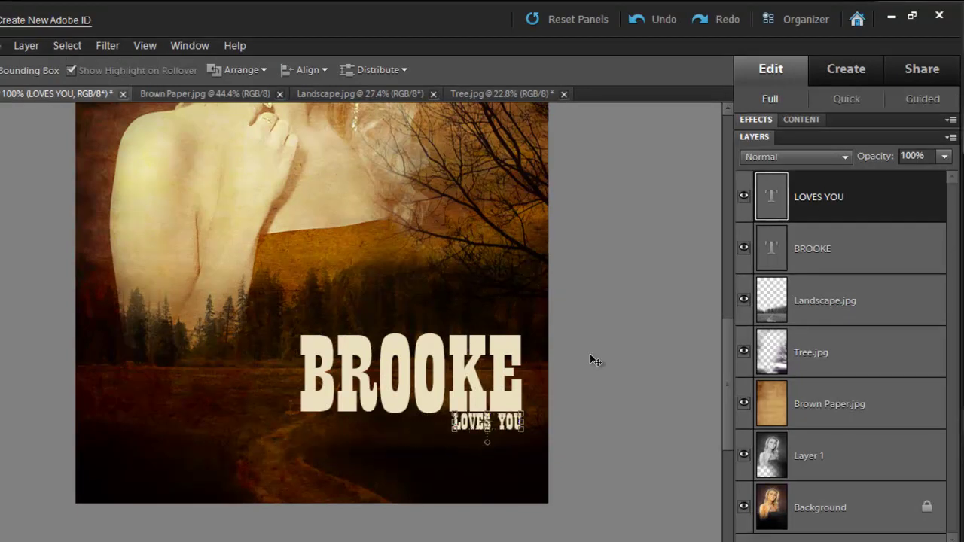
# - Move BROOKE and LOVES YOU together down and left, then fit the image on screen
pyautogui.press('shift')
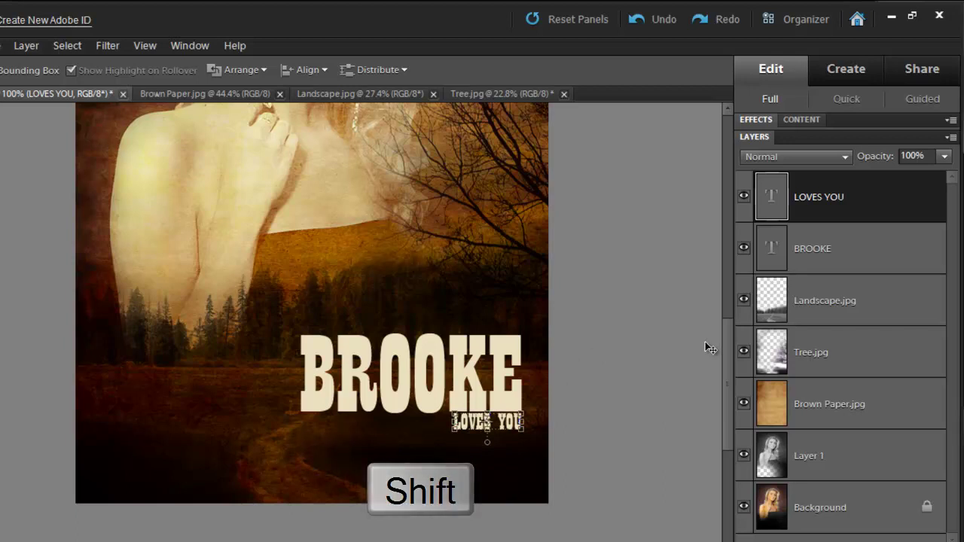
pyautogui.keyDown('shift'); pyautogui.click(872, 255); pyautogui.keyUp('shift')
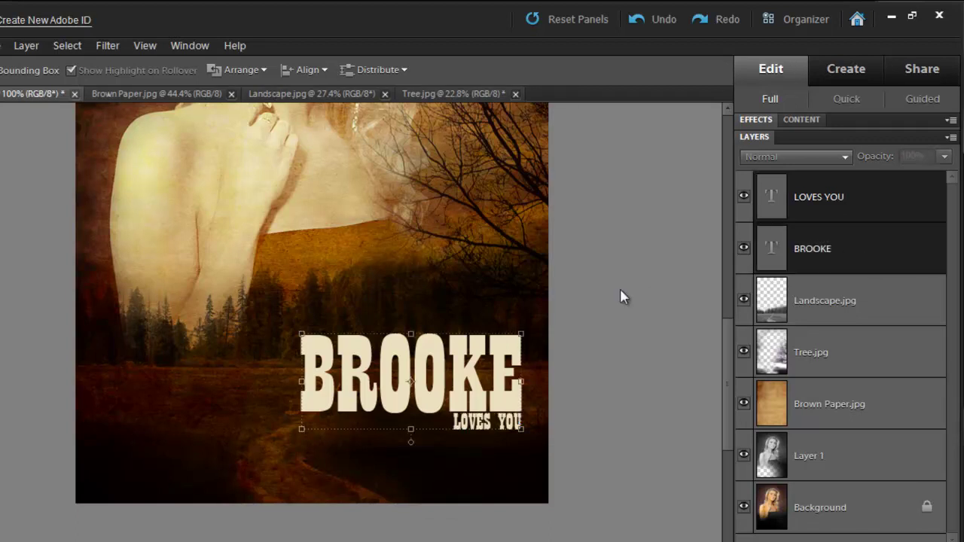
pyautogui.moveTo(493, 389); pyautogui.dragTo(483, 419)
pyautogui.hotkey('ctrl', '0')
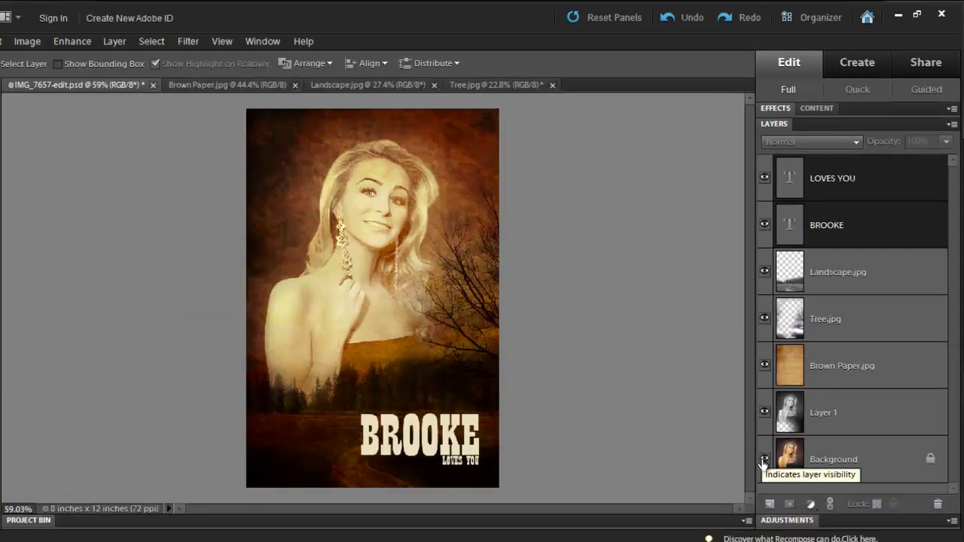
pyautogui.keyDown('alt'); pyautogui.click(763, 460); pyautogui.keyUp('alt')
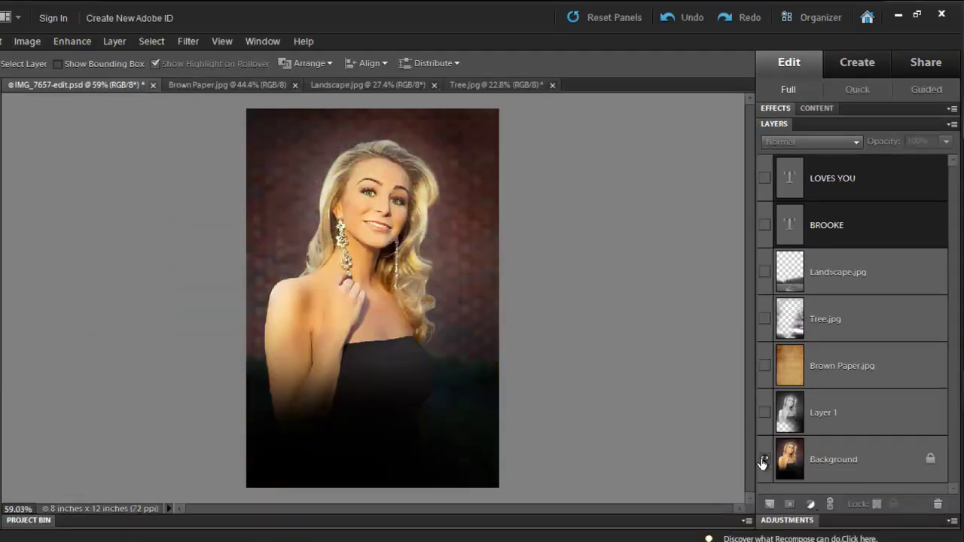
pyautogui.keyDown('alt'); pyautogui.click(763, 460); pyautogui.keyUp('alt')
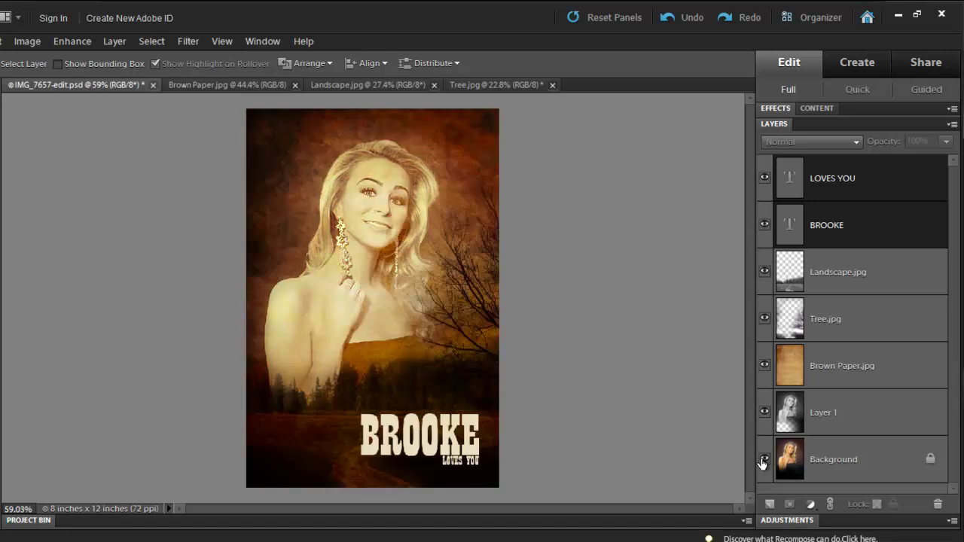